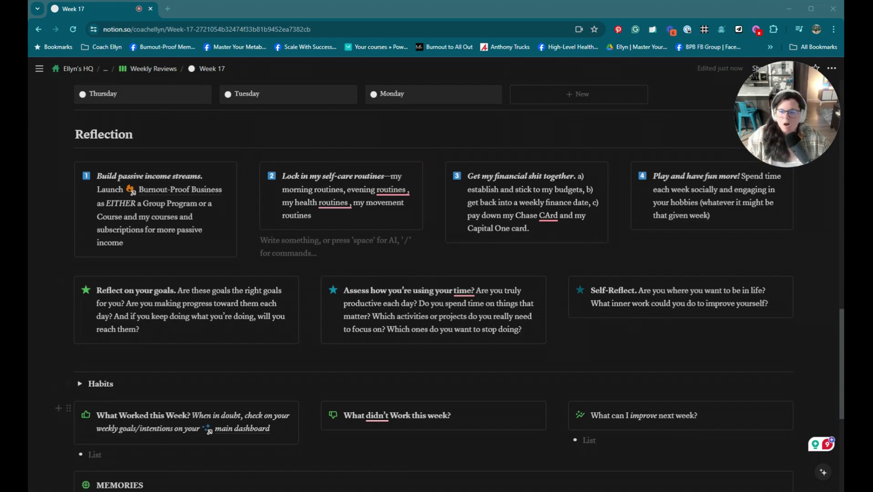
Begin the goals reflection by noting that launching the linked Burnout-Proof Business was kind of a fail, and mention today's great input.
click(179, 354)
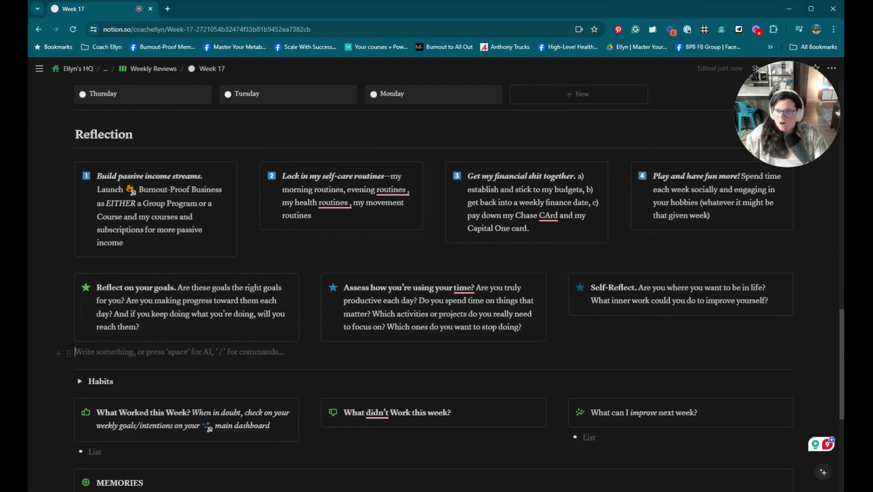
text(I did launch @Burnout)
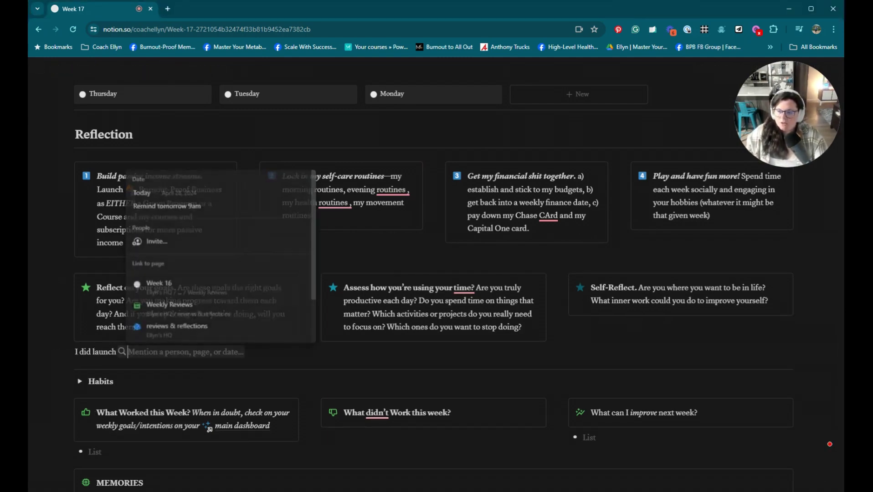
key(Return)
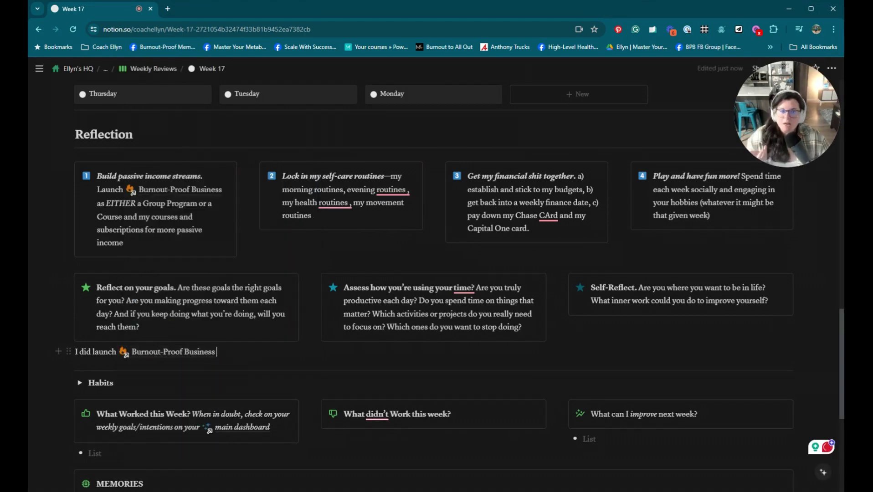
text(but it was kind of a fail. I got some great input from Kelsey today in the @Today - Empower PNW)
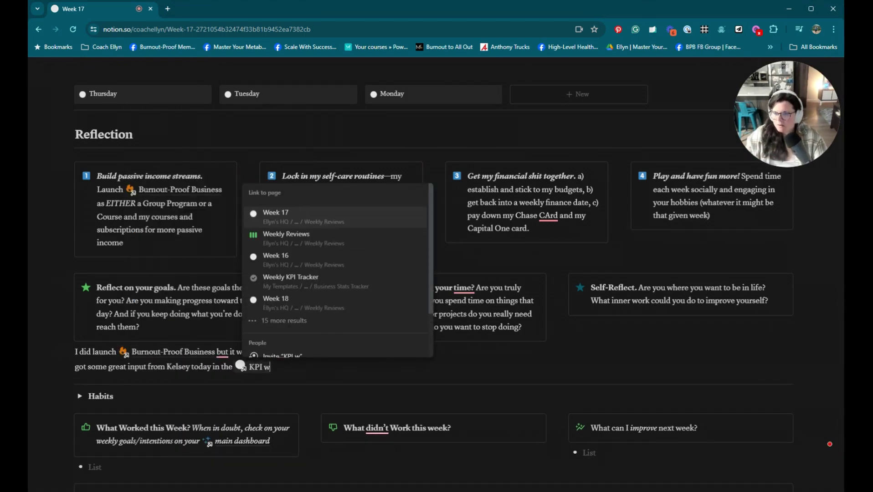
key(BackSpace)
key(BackSpace)
key(BackSpace)
key(BackSpace)
key(BackSpace)
key(BackSpace)
key(BackSpace)
key(BackSpace)
key(BackSpace)
key(BackSpace)
key(BackSpace)
key(BackSpace)
key(BackSpace)
key(BackSpace)
key(BackSpace)
key(BackSpace)
key(BackSpace)
key(BackSpace)
key(BackSpace)
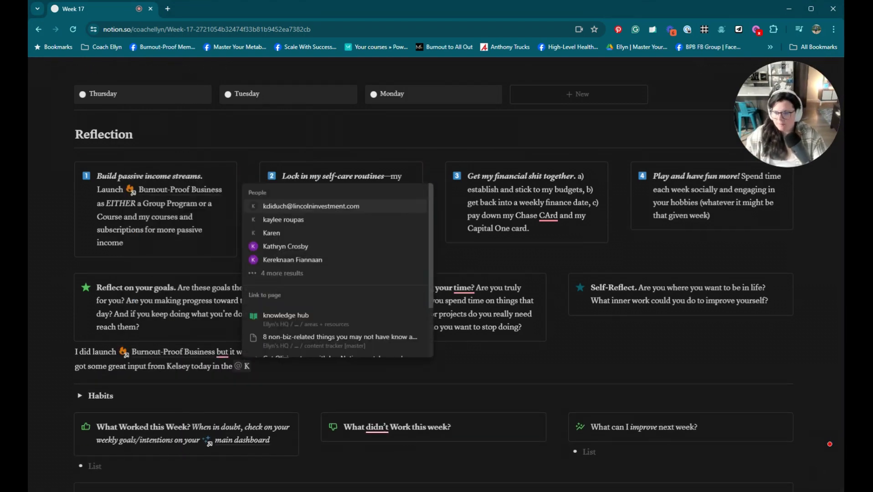
text(KPIs Note)
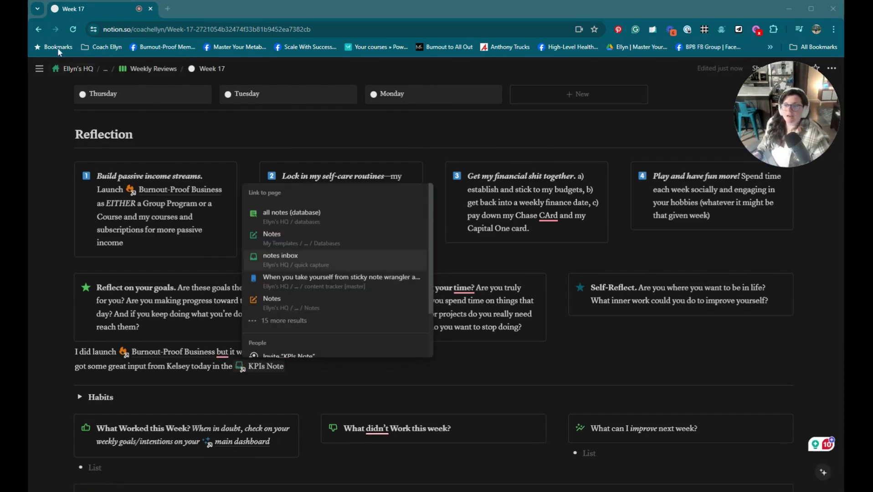
click(68, 73)
click(267, 9)
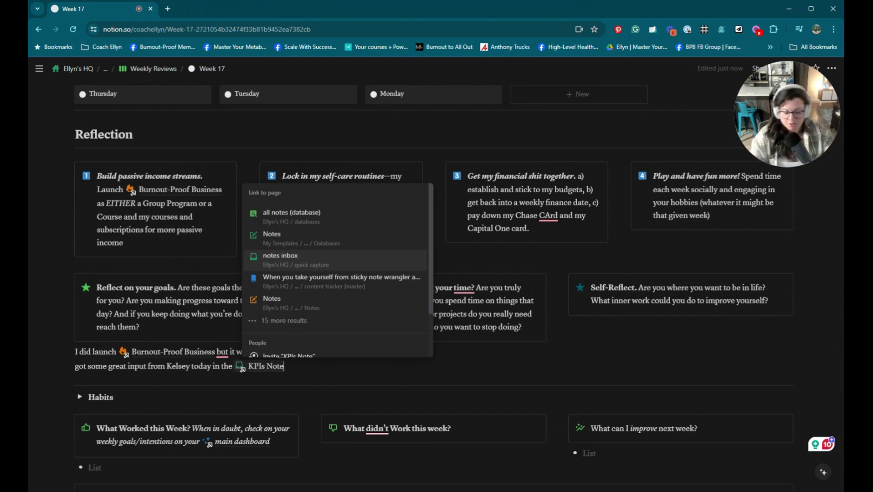
key(BackSpace)
key(BackSpace)
key(BackSpace)
key(BackSpace)
key(BackSpace)
key(BackSpace)
key(BackSpace)
key(BackSpace)
key(BackSpace)
text(Today - BOSS UP)
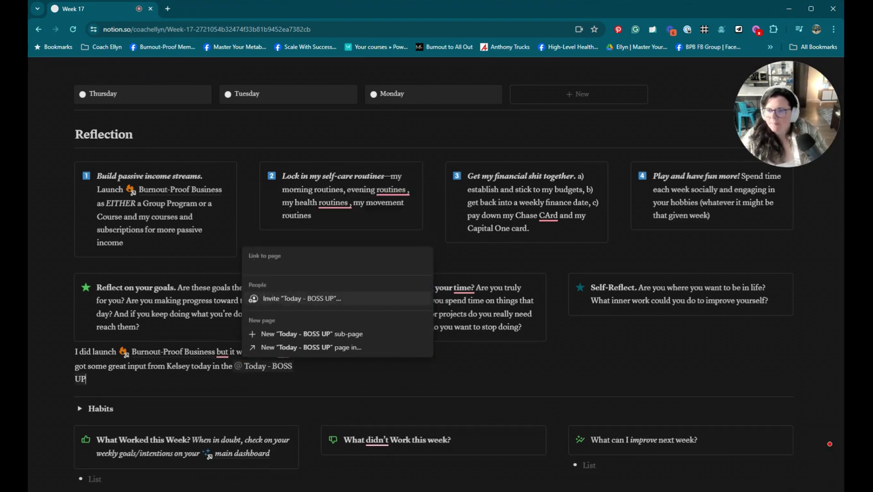
key(Return)
text(about what that means at that that doesn't necessary mean that it's a bad product. I just need to think about my launch and my marketing for the lu)
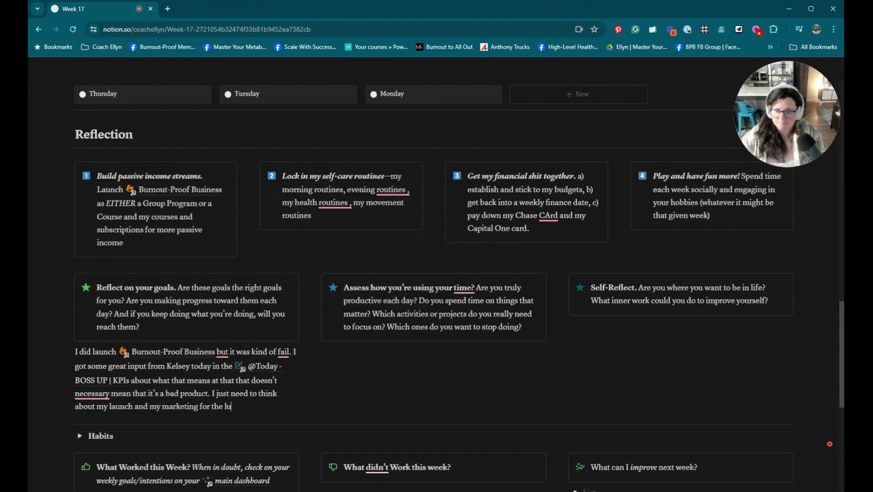
text(unch, so that definitely shifted my perspective a LOT.)
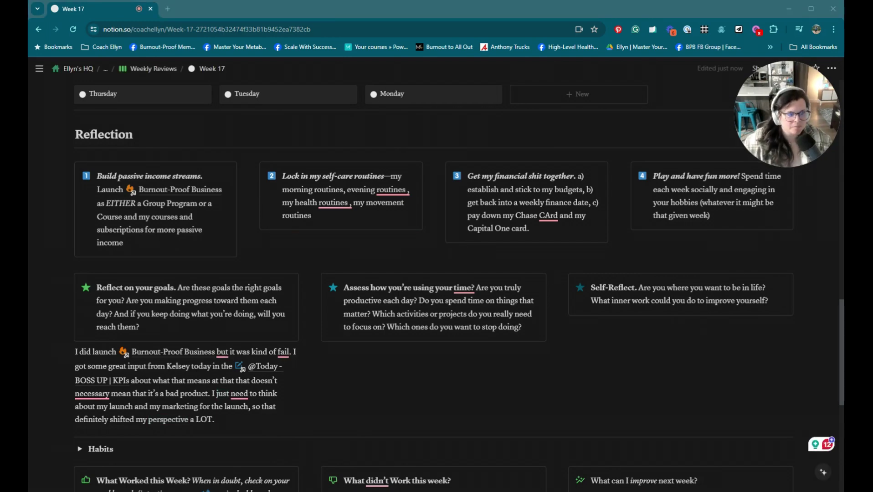
Add a paragraph saying the courses aren't actively advertised and passive products may be competing with high-ticket products, so re-evaluation might be needed.
key(Return)
text(MY courses are out though I'm not actively advertising them. I'm also realizing that I need to decide if my passive products are CO)
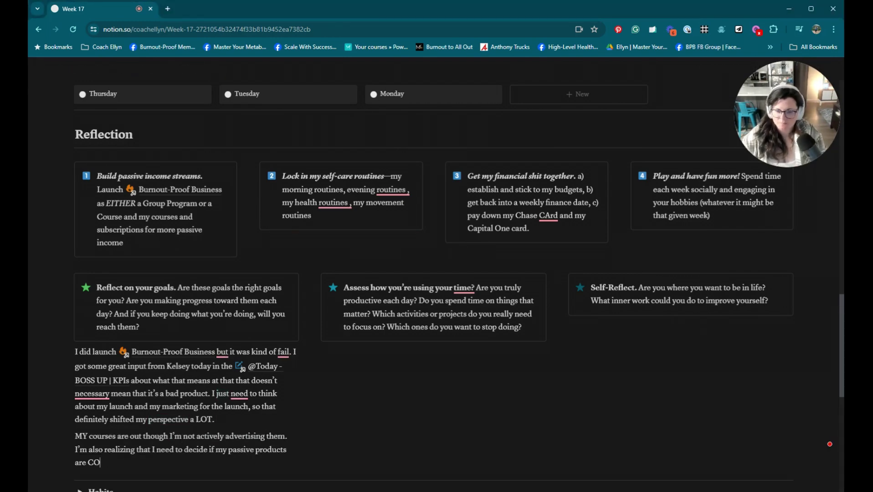
text(MPETIng with my high-ticket products. So I might need to do some re-evaluation.)
Add a self-care paragraph covering better day-to-day movement, this week's setback, and the goal of setting the day's tone with movement.
key(Return)
text(With my self-care routines, I'm doing a LOT better at just the day-to-day movement. Like, I've moved every day this week, and that's the goal. So, now I think my goal from here is to start working more stretching in to book end my day and then from there once I become consistent with that, I'm going to work in 2 days a week of workouts and then 3 days a week and so on and so forth.)
scroll(437, 273, down, 3)
drag(105, 391, 156, 325)
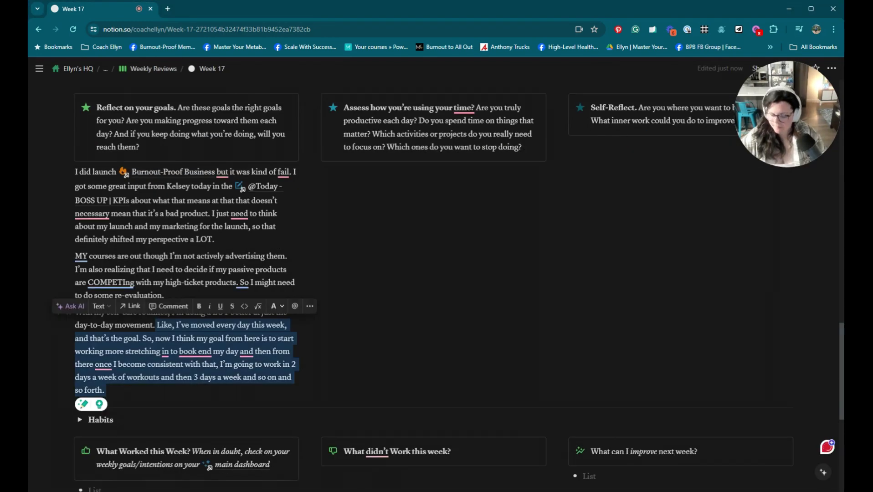
text(I think this week was a little bit of a set back. I’m realizing that how I start my day does a lot to set the tone for how my days pan out (esp when i)
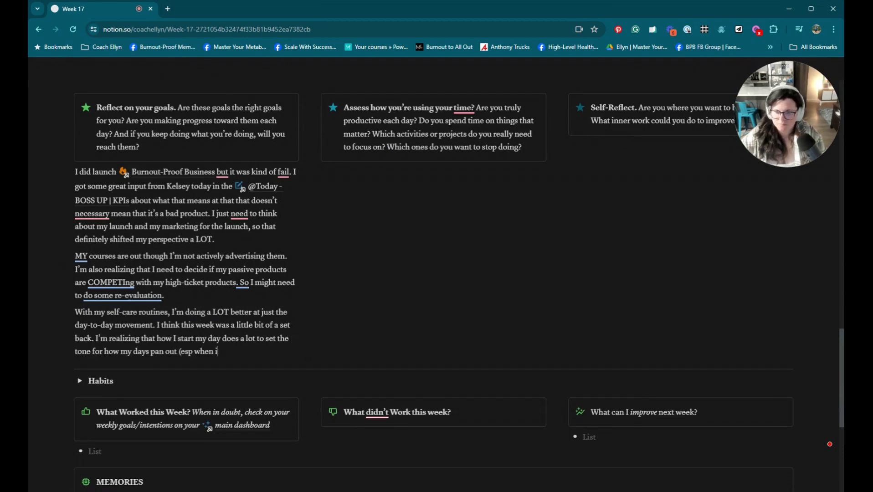
text(t comes to movement)
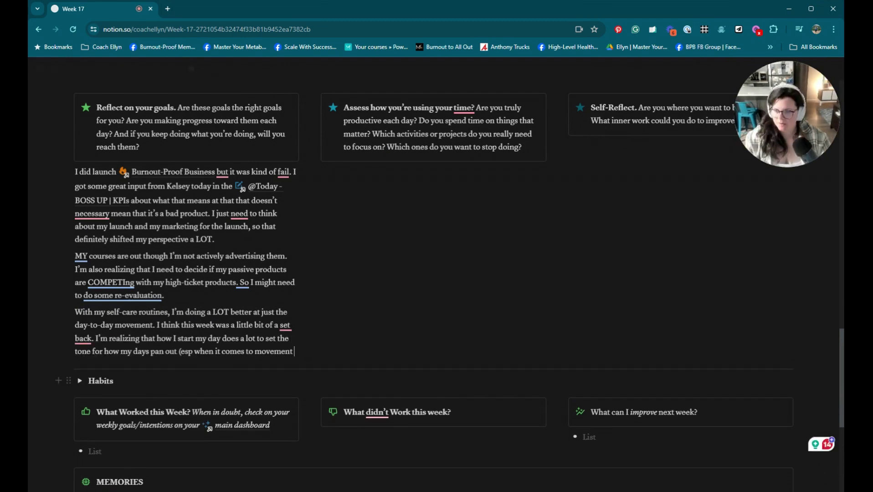
text() so I think that’s my goal now. Setting the tone for my day with movement.)
Add a financials paragraph about not being caught up, loving the everyday check-ins, and the problem that they haven't prevented overspending.
key(Return)
text(I’m not caught up on my financia)
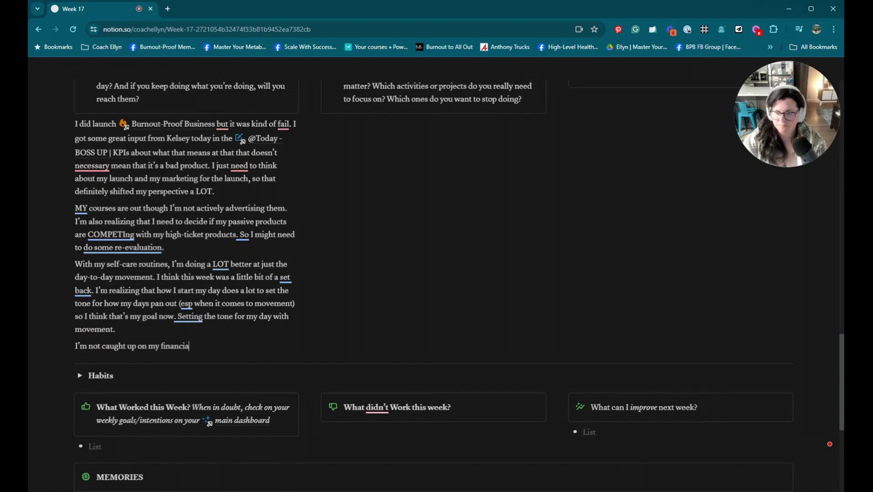
text(ls but I HAVE been loving that I’ve been checking into my finances everyday. What I’m realizing though is that checking in thus far hasn’t kept me from overspending atn)
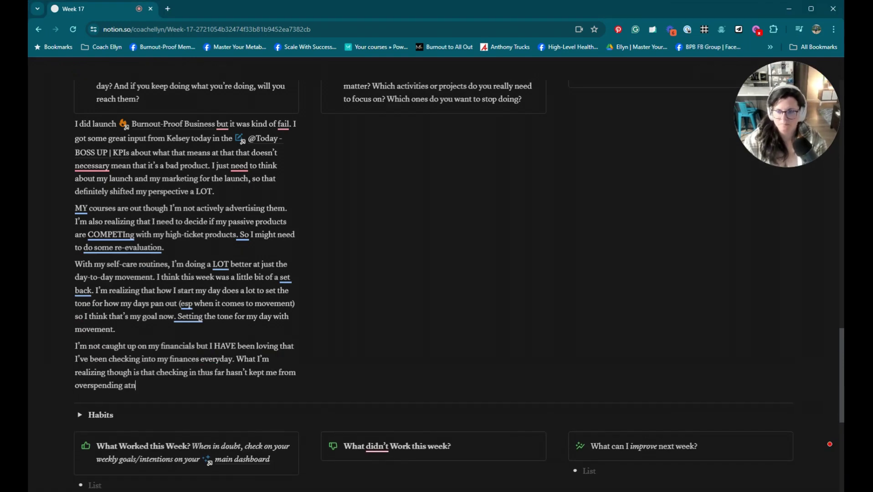
key(BackSpace)
key(BackSpace)
text(nd that’s a problem)
Answer the time-use prompt with being tremendously over-scheduled, not weighing feelings into spending time, and forcing work on unfocused Fridays.
scroll(433, 273, up, 2)
click(430, 220)
text(I don’t feel like I’ve been using my time BADLY by any stretch, but what I do feel like is that I’ve been over scheduled. Like tremendously over-scheduled.)
key(Return)
text(So, that’s how I feel about how I’ve been USING my time.)
key(Return)
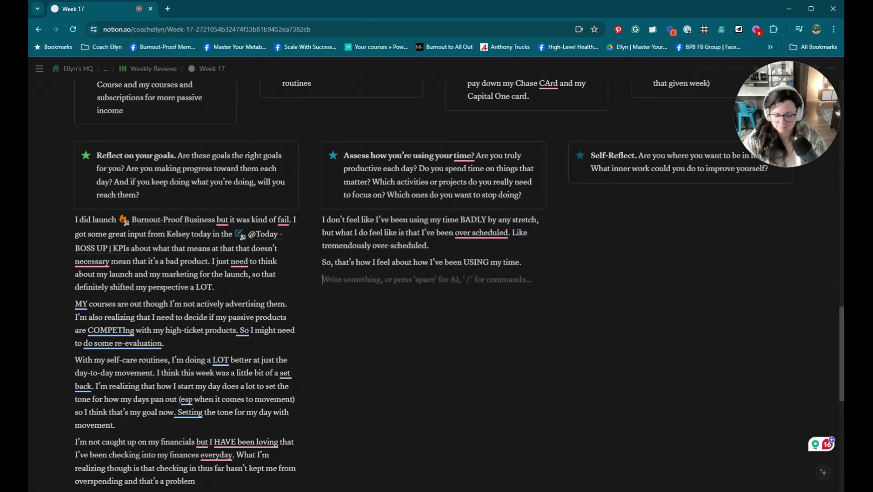
text(I also feel like sometimes I don’t weigh how I’m feeling into how I’m spending my time. Like, I have NOT felt focused on Fridays. I felt like I’ve been trying to)
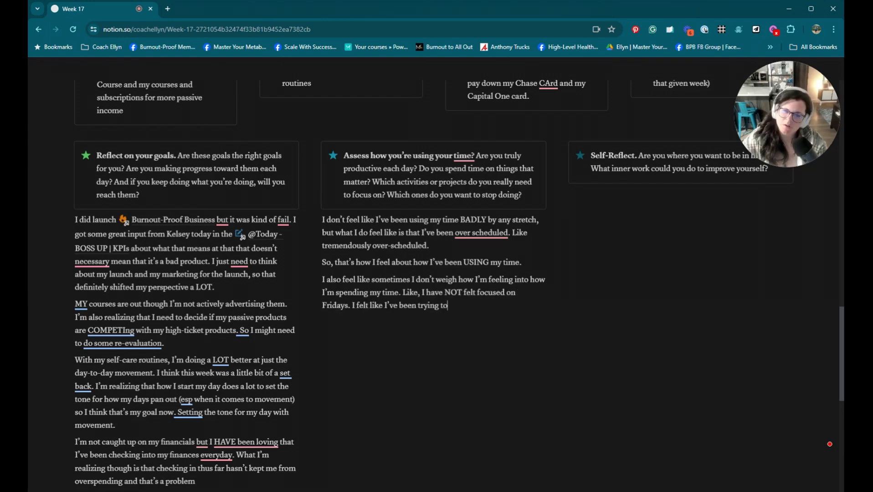
text( force myself to work while also just NOT working very well.)
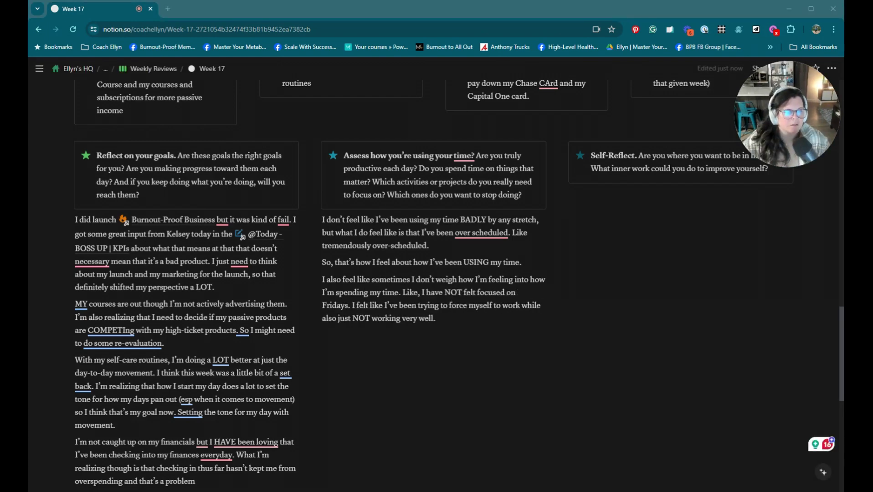
Answer the Self-Reflect prompt on connection, spending, unscheduled time, dating and health, adding a line about a friend's possible visit to the first paragraph.
click(638, 194)
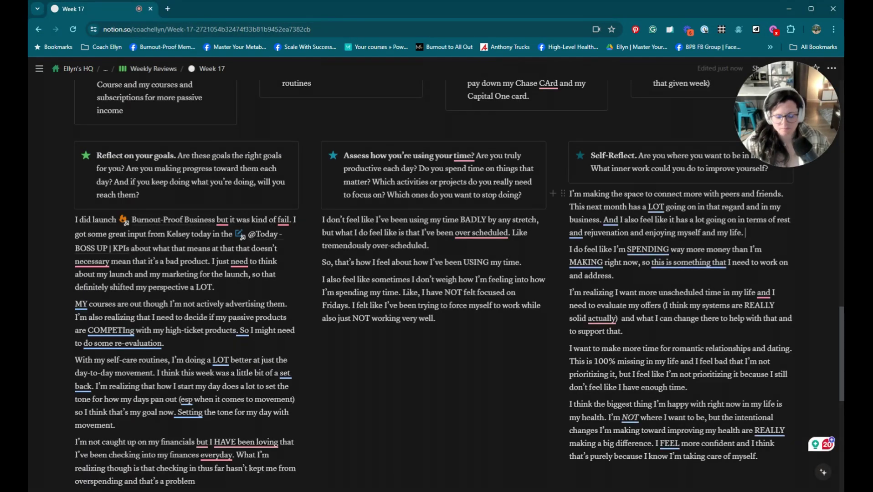
click(744, 233)
text(And friends—specially if Nicole comes out! GOD I hope she does! That would be EPIC to be able to show her around where I live!)
Give the Self-Reflect paragraph about spending more money than is being made a yellow background.
drag(570, 275, 614, 302)
click(772, 257)
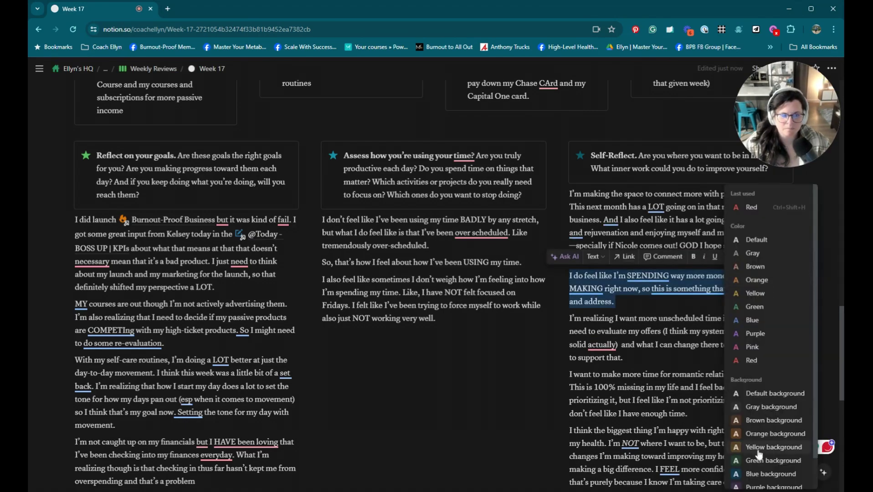
click(759, 449)
scroll(683, 319, down, 2)
click(646, 222)
scroll(646, 223, down, 5)
scroll(646, 223, up, 5)
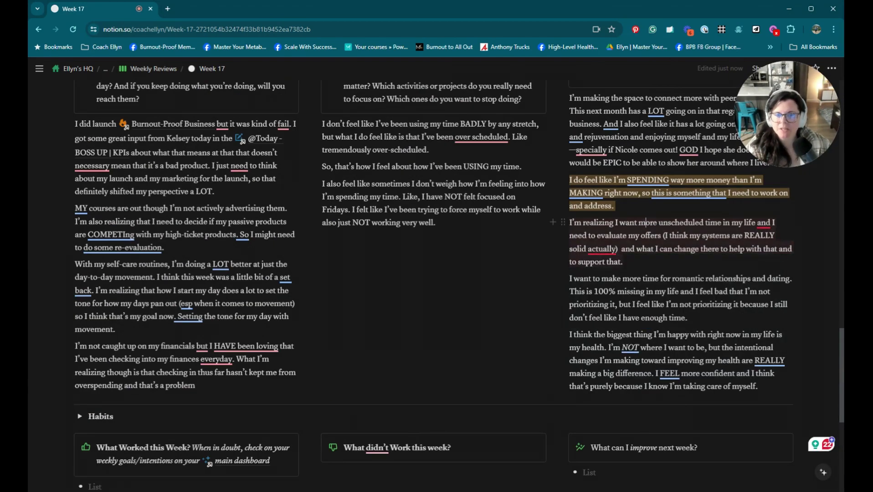
scroll(711, 234, up, 1)
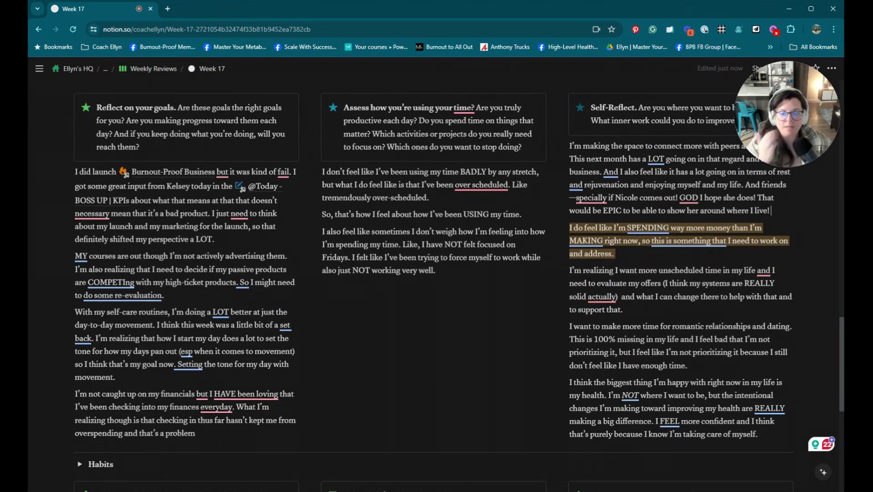
Start the first bullet beneath "What Worked this Week?" with "I've been loving", putting "loving" in italics.
scroll(433, 273, down, 4)
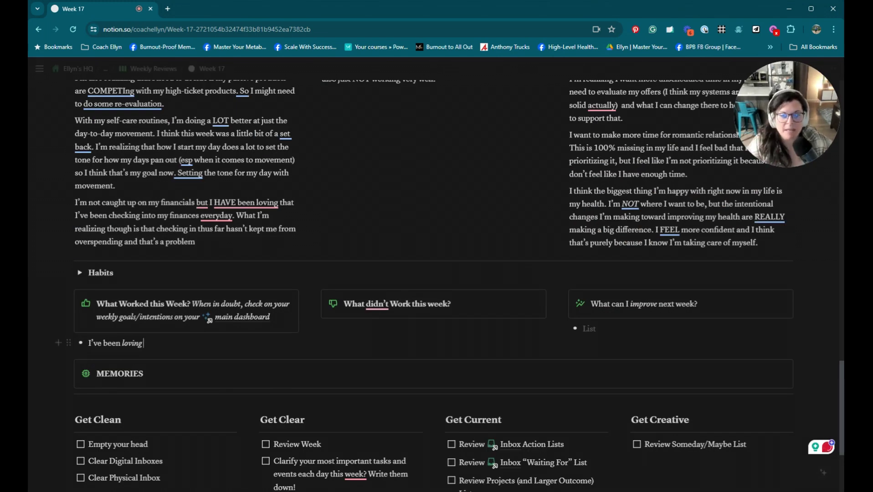
scroll(433, 273, down, 1)
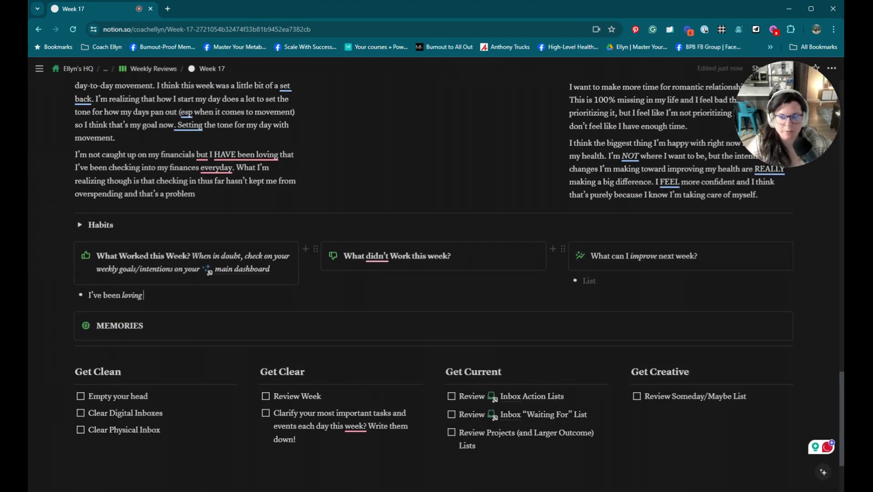
mouse_move(377, 256)
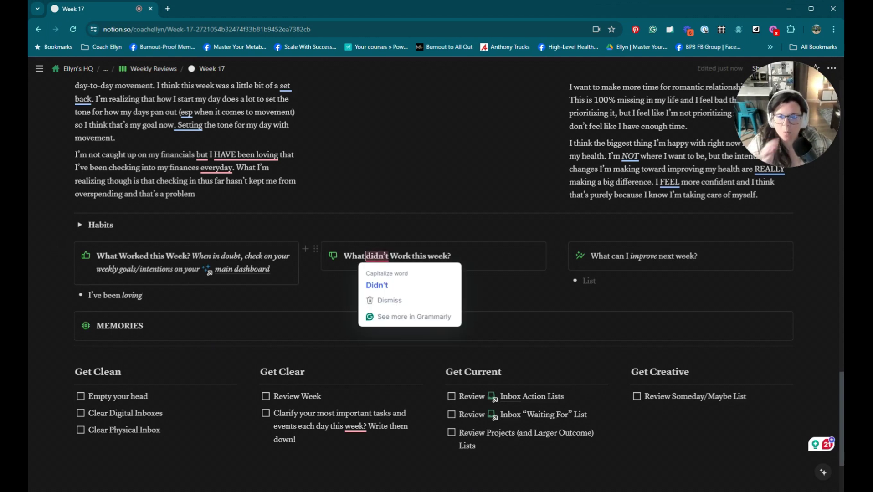
drag(366, 256, 451, 256)
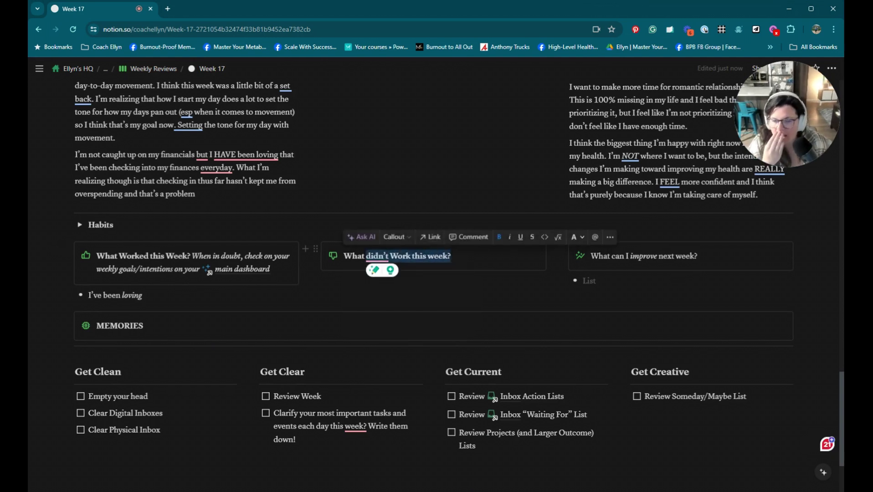
click(451, 257)
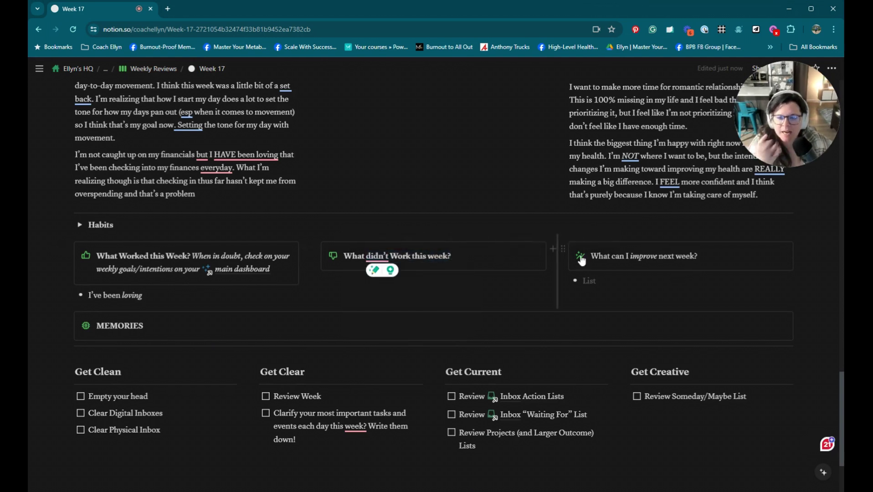
Make the entire "What can I improve next week?" prompt bold.
double_click(600, 257)
triple_click(601, 257)
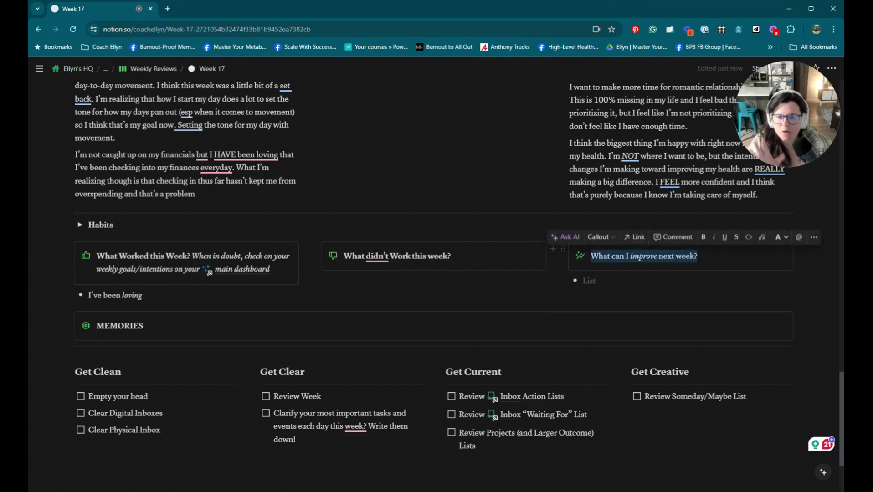
click(706, 238)
click(706, 256)
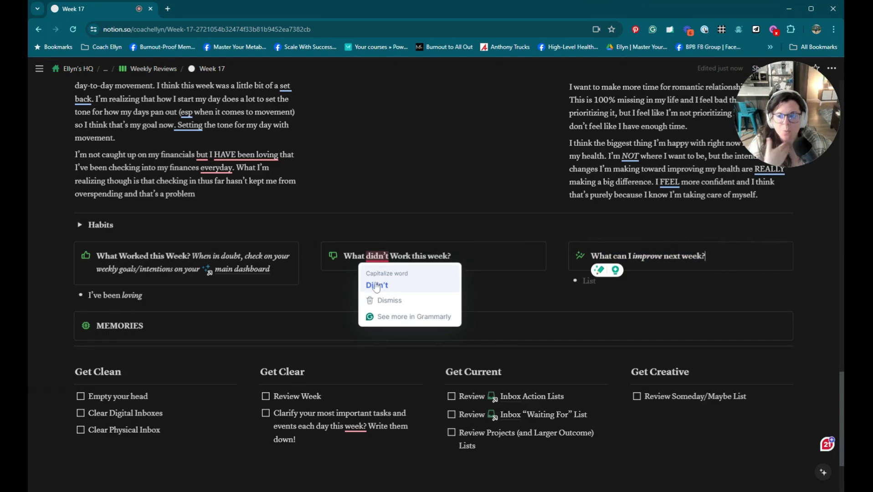
Lowercase "work" in "What didn't Work this week?" and append the italic text "What isn't where you want it to be/are you still working on?".
click(451, 256)
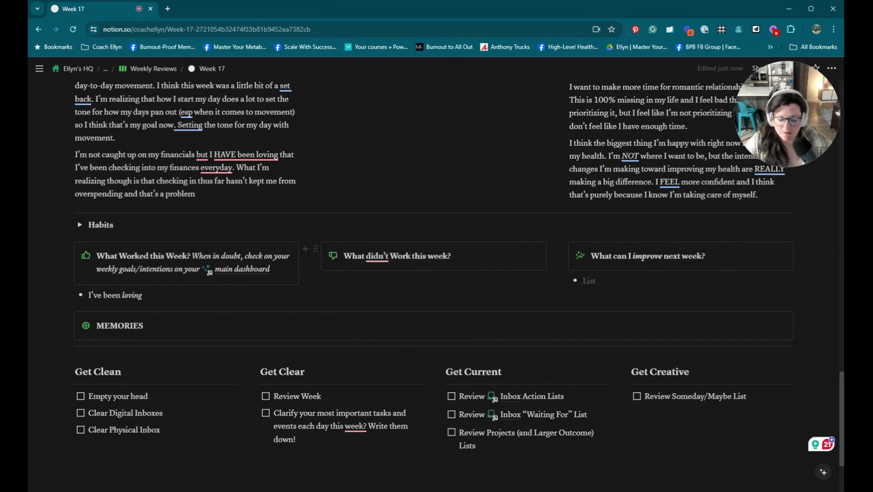
key(BackSpace)
text(w)
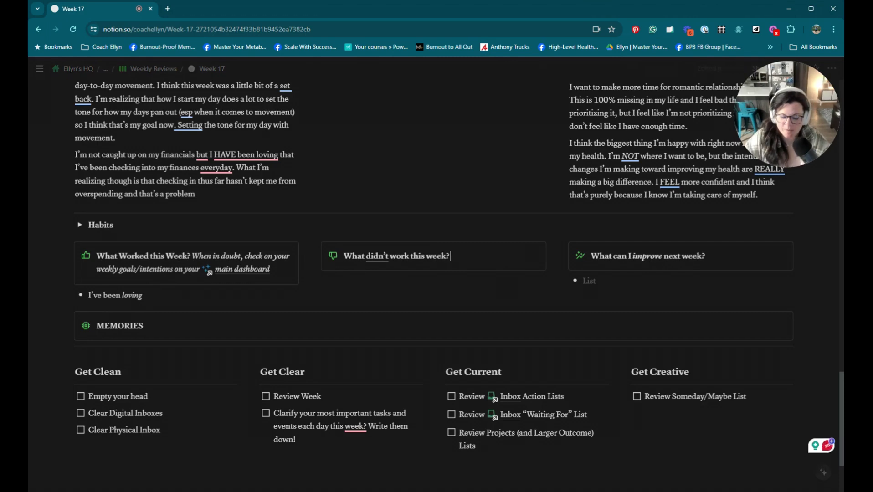
text(hat is)
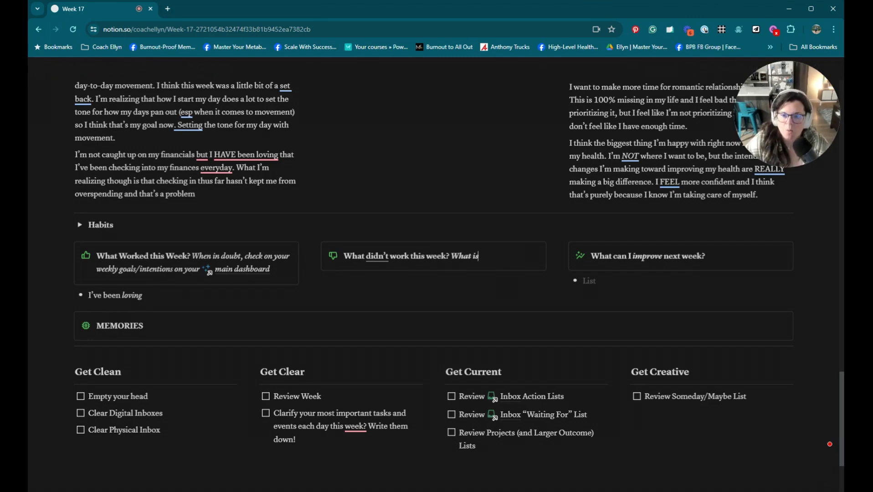
text(n't where you want)
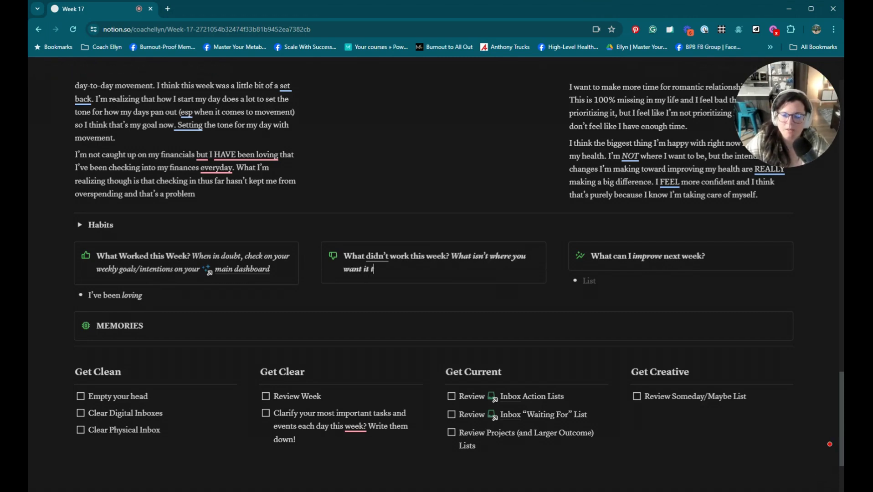
text( it to be/are you still working on?)
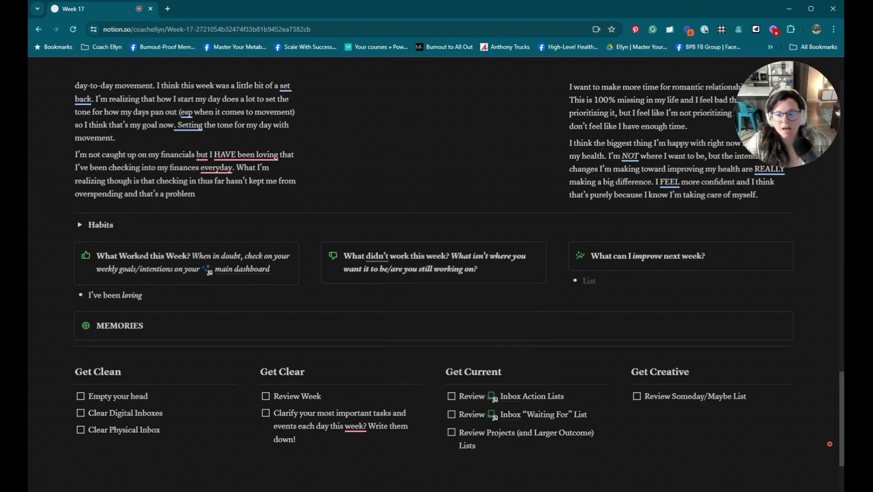
Remove the bold from the italic follow-up question in the "What didn't work this week?" prompt and start an answer beneath it.
drag(451, 257, 478, 270)
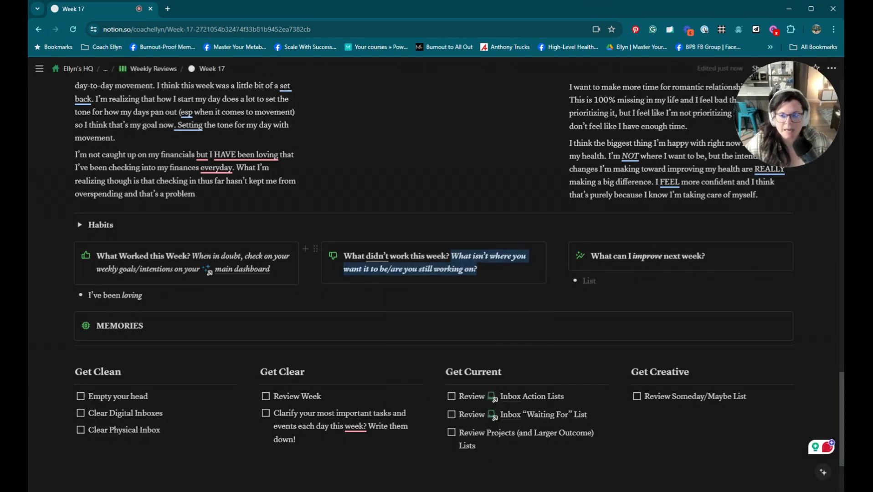
key(ctrl+b)
click(430, 295)
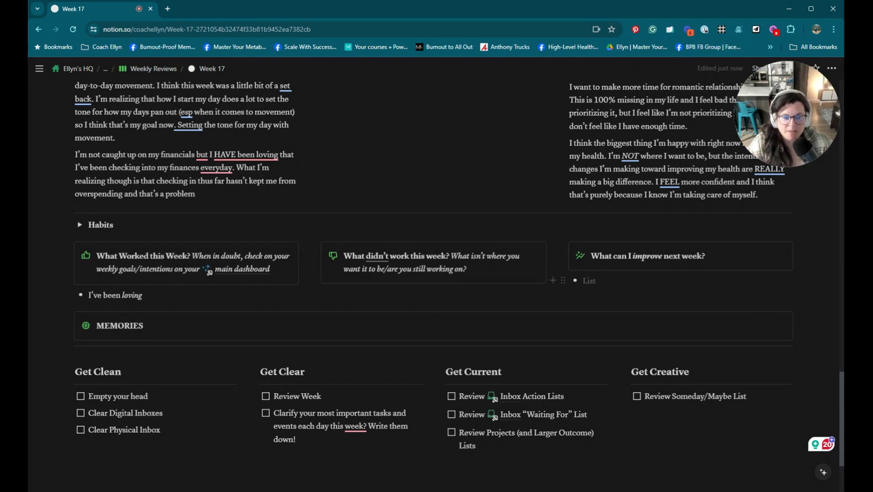
Finish the Day Planners bullet under "What Worked this Week?" and add a "What didn't work" bullet about walking motivation when it's not nice out.
click(144, 295)
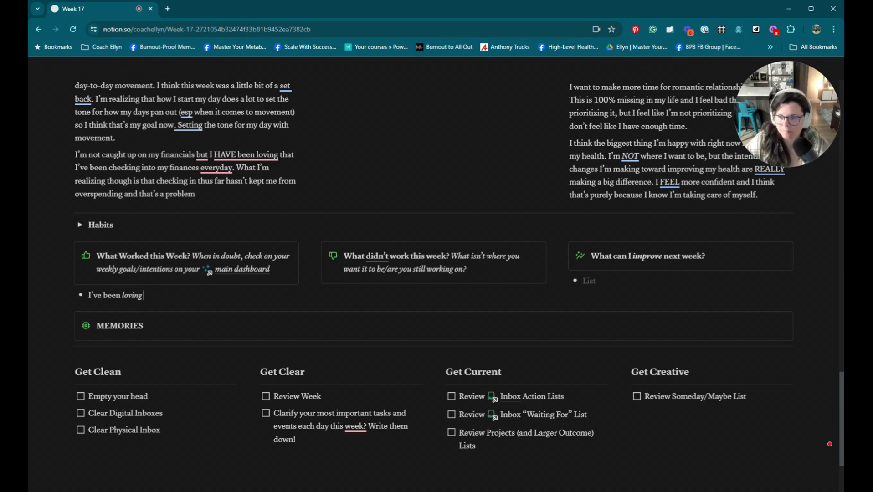
text(the recent changes to my Day Planners and how they're so themed with what I'm focusing on at that moment. I also think that it is keeping me really focused and more productive!)
key(Return)
click(433, 294)
text(- I feel like I love all will and motivation to walk when it's not nice out! It was gross this week and my walking was just not where it has been on previous, nice weeks.)
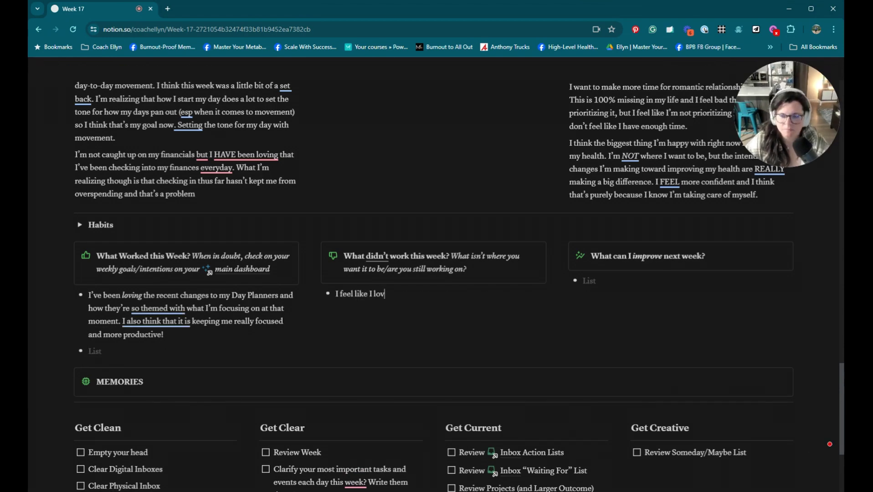
Add a "What Worked" bullet on sleep routines, italicizing "best" and mentioning bedtime before 10:30pm and waking around 6:15-6:30am.
click(182, 351)
text(My sleep routines—this is the)
key(ctrl+i)
text(best)
key(ctrl+i)
text(I've felt about them in a while! I'm getting to bed before 10:30pm and I'm waking up sometimes without my alarm at around 6:15-6:30am. That's what I want.)
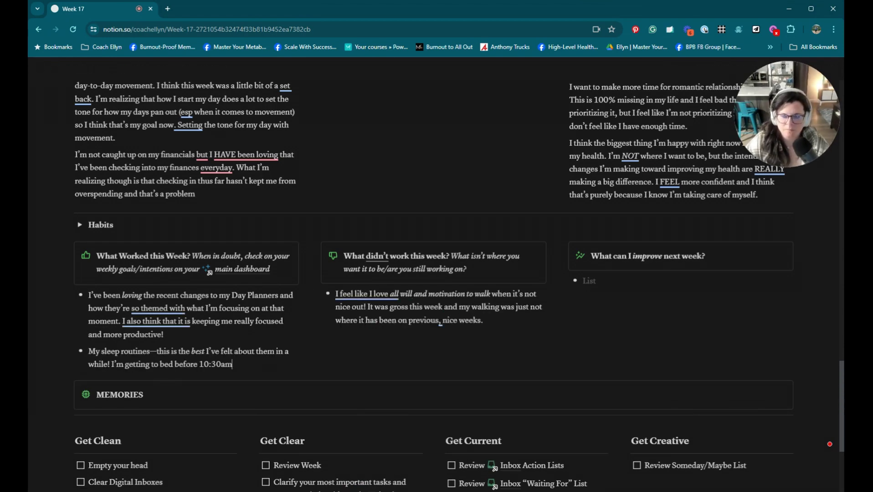
Add a "What Worked" bullet on finding a healthy-eating rhythm, ending with the italic text "Side note: The greek bowl I had tonight was BOMB!".
key(Return)
text(I do feel like I'm figuring out my Healthy eating and Iv'e gotten into a more of a rhythm with it—though it's imperfect.)
key(ctrl+i)
text(Side note: The greek bowl I had tonight was BOMB!)
Add a "What didn't work" bullet about morning routines being SO off and not getting into a rhythm.
click(483, 321)
key(Return)
text(My morning routines have been SO off. I can't get into a rhythm. I know what I want them to look like, but getting them to look that way has been NOT happening...)
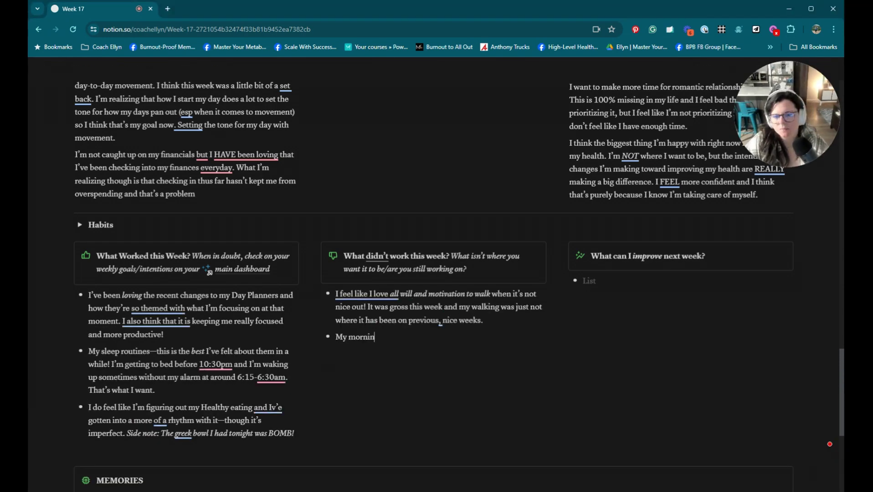
Add "What Worked" bullets about turning off the EightSleep alarms and about grounding morning and evening mocktails.
click(294, 434)
key(Return)
text(Turning off my EightSleep alarms. I never liked them anyway and now I'm not on my phone ASAP in the morning.)
key(Return)
text(My mocktails—morning and evening. They feel VERY grounding.)
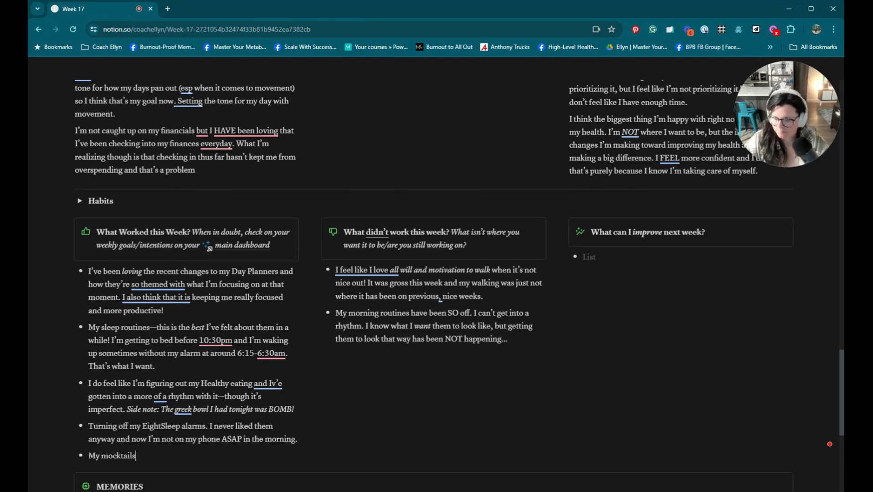
Add a "What Worked" bullet on power hours with an italic consistency note and nested timed activities from "10 min stretching" to "15 min reach outs.".
key(Return)
text(I feel like my power hours are more of where I want them to be. I also feel like the recent version I've come up with is bomb.)
key(ctrl+i)
text(Now I just have to get consistent with it...)
key(Return)
key(Tab)
text(10 min stretching 10 min meditating 10 min reading 10 min journaling 15 min finance check-in 15 min podcast pitching 15 min reach outs.)
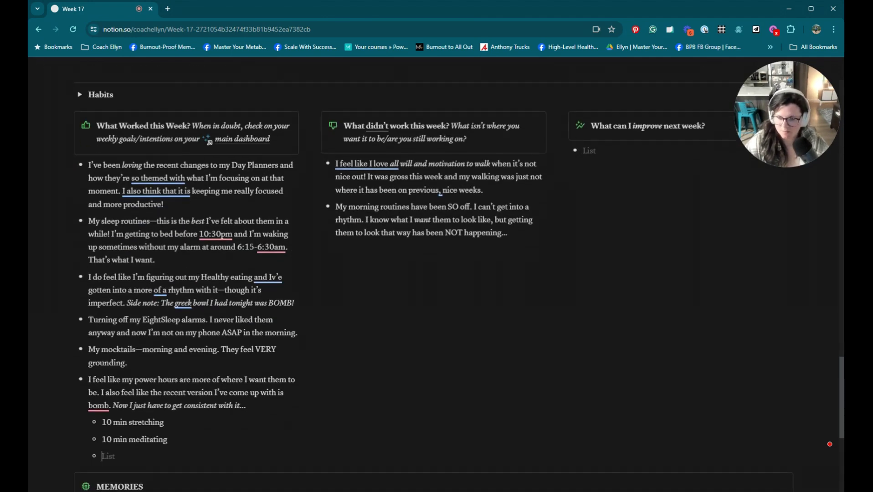
Add a "What didn't work" bullet about too many things on the calendar and exploring scheduler limits for podcast interviews.
click(507, 196)
key(Return)
text(Too many things on my calendar. I'm going to explore applying limits to my schedulers to prevent my scheduling too many like podcast interviews into each week)
Under "What can I improve next week?", add "APPLY LIMITS TO MY SCHEDULERS." followed by the italic text "No more than 2 of anything on any given day.".
click(589, 114)
text(APPLY LIMITS TO MY SCHEDULERS.)
key(ctrl+i)
text(No more than 2 of anything on any given day.)
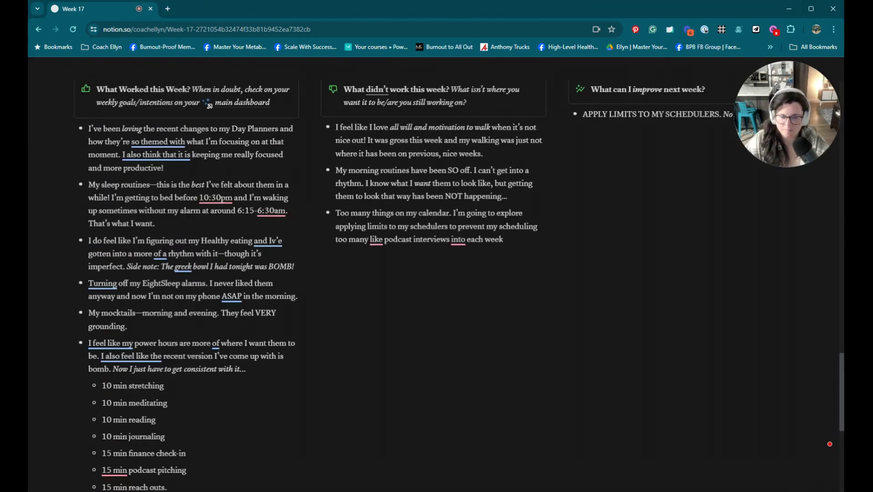
Add "What didn't work" bullets on lack of sunlight/outside time, with an italic note about having grace, and on not enough movement.
click(503, 239)
key(Return)
text(Lack of sunlight/outside time.)
key(ctrl+i)
text(Though I'll have grace with myself on this—it was gross this week!)
key(Return)
text(Not enough movement. I just felt off in terms of my movement all week.)
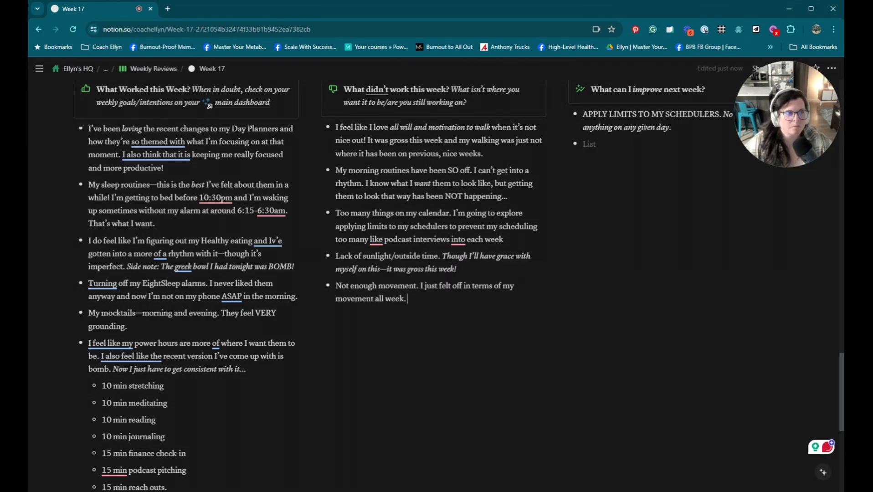
Under "What can I improve", add a consistent-movement bullet with highlighted morning and evening Stretch/Walk sub-bullets, plus a bullet on executing the morning routine.
scroll(459, 287, up, 1)
click(589, 144)
text(Getting in more consistent movement. I'm realizing I NEED to build up to this. I think my expectations are too high 	Stretch/Walk in the morning Stretch/Walk in the evening Executing my morning routine. If I can get out of bed and then stretch almost immediately, that is what I want to aim)
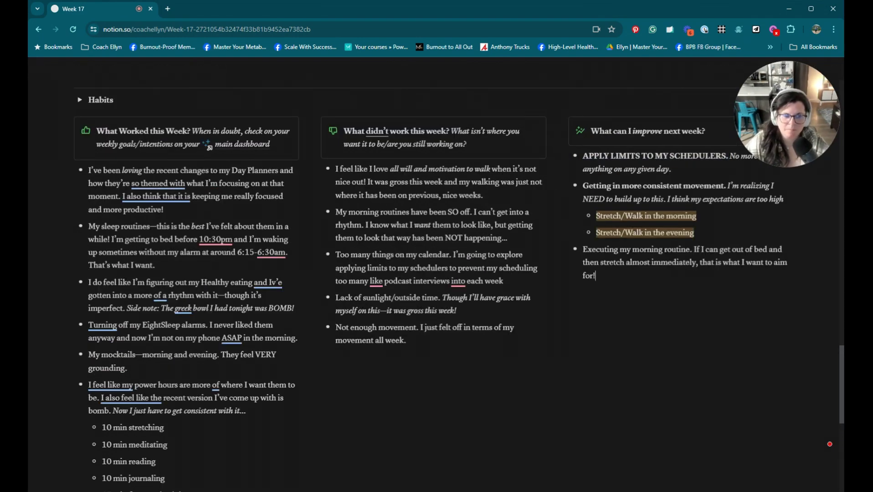
Put a period after MEMORIES and write about loving BOSS UP today and converting another RP family to private tutoring.
scroll(437, 274, down, 4)
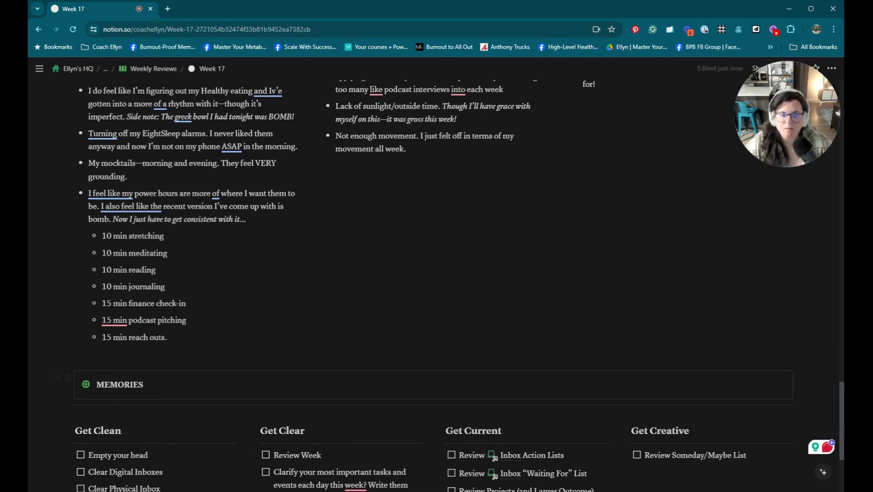
click(144, 385)
text(. )
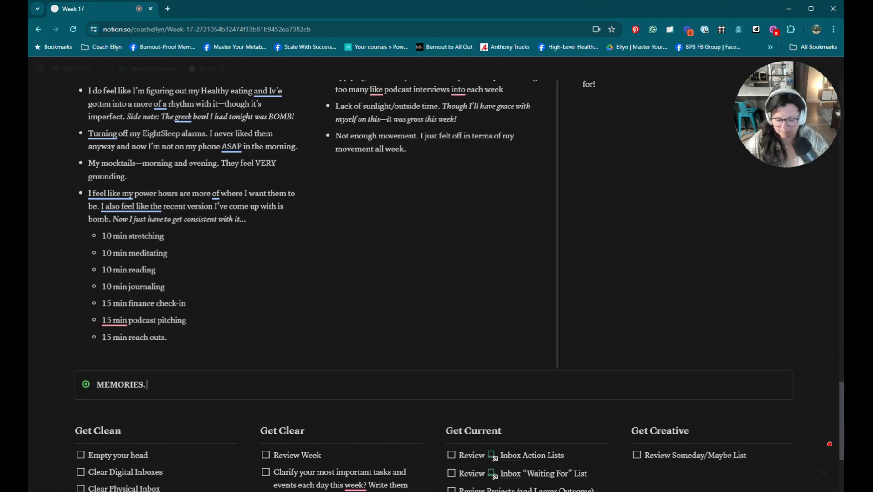
text(I loved BOSS UP today! It was amazing!)
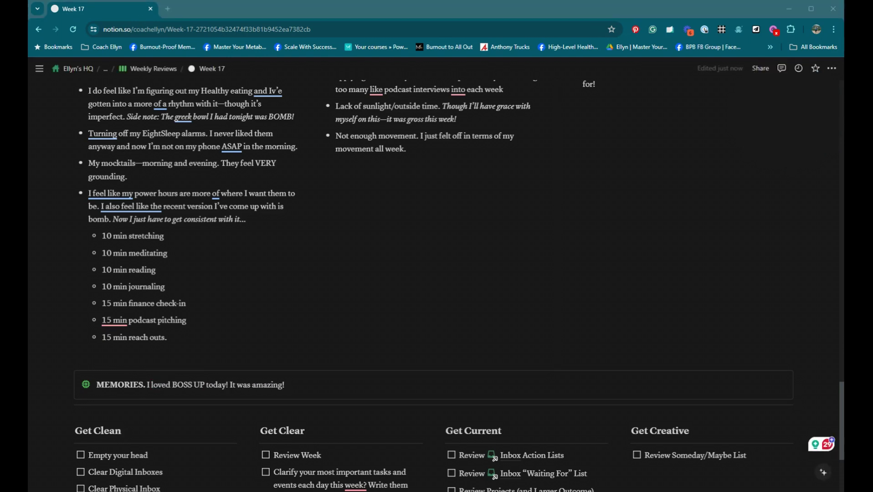
text(I'm also excited that I’ve converted another RP famil)
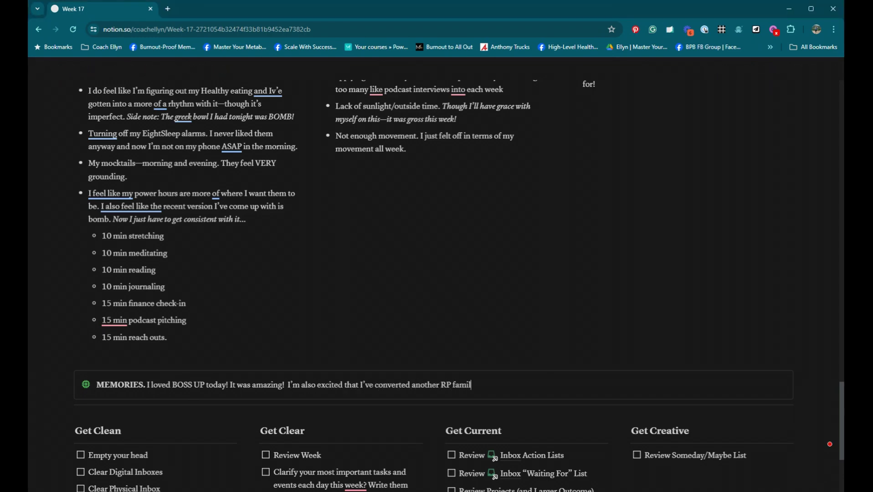
text(ng.)
Check off Empty your head, Clear Digital Inboxes and Clear Physical Inbox in the Get Clean list.
scroll(433, 274, down, 3)
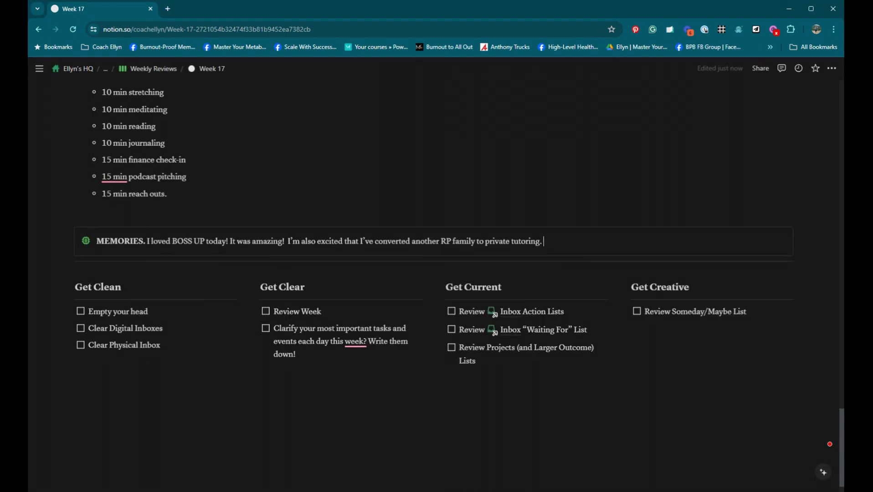
click(81, 311)
click(81, 329)
key(ctrl+z)
click(81, 328)
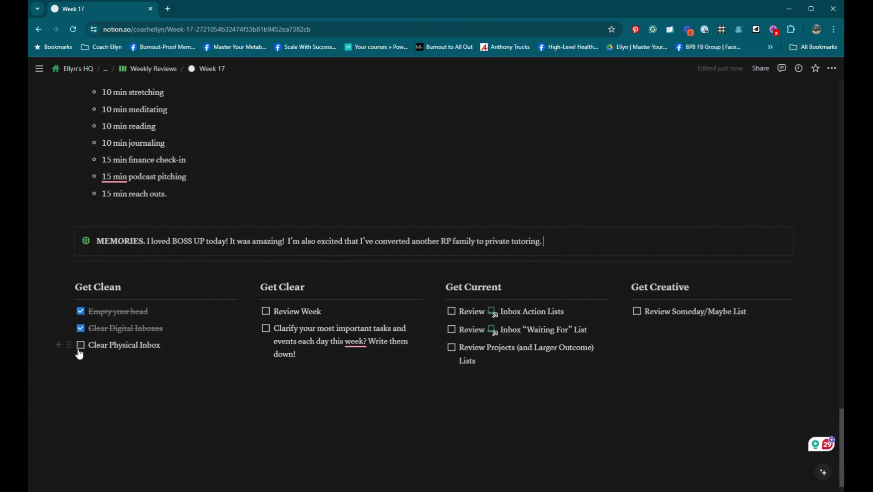
click(81, 346)
Open the Inbox page linked in the "Review Inbox Action Lists" item in a new tab.
scroll(501, 315, up, 2)
scroll(433, 274, down, 1)
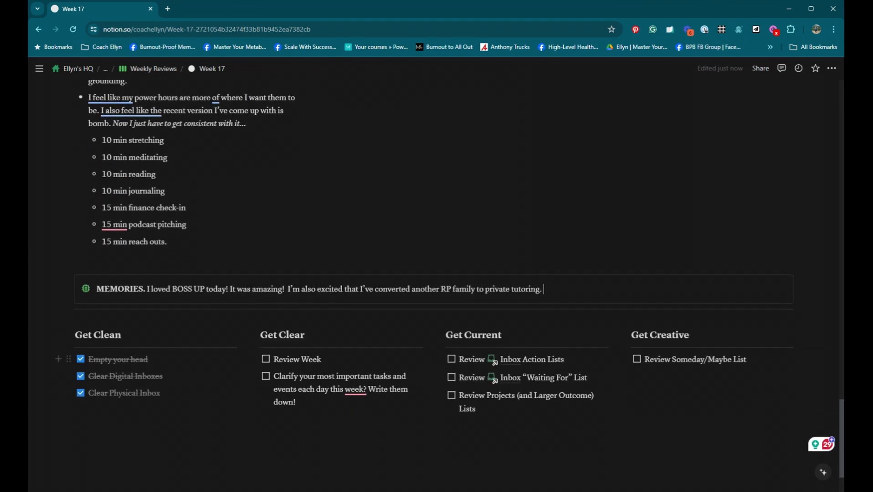
right_click(497, 365)
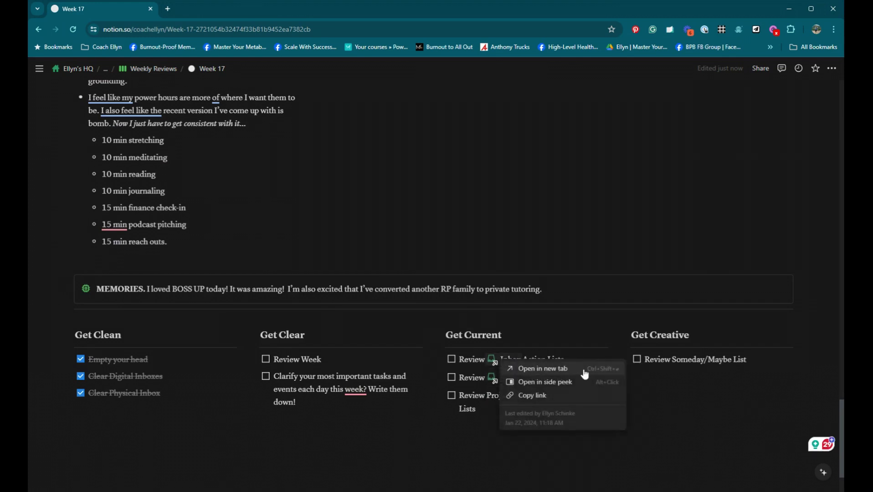
click(533, 367)
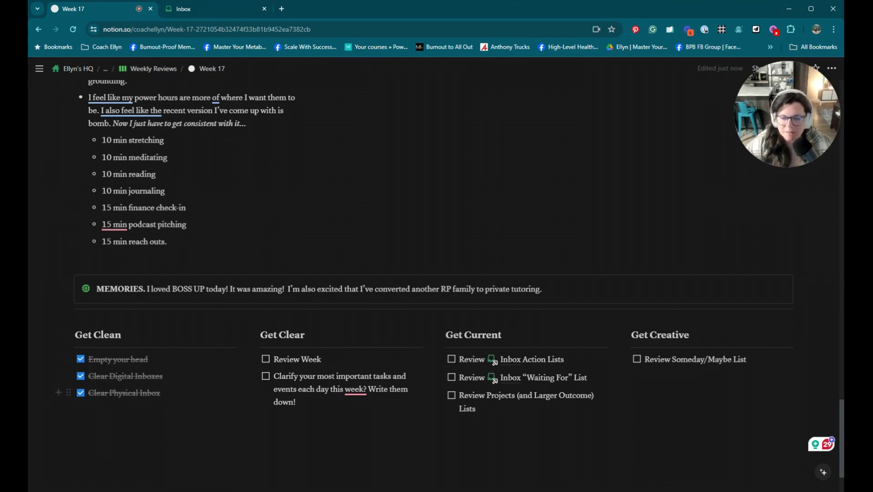
mouse_move(515, 384)
click(118, 411)
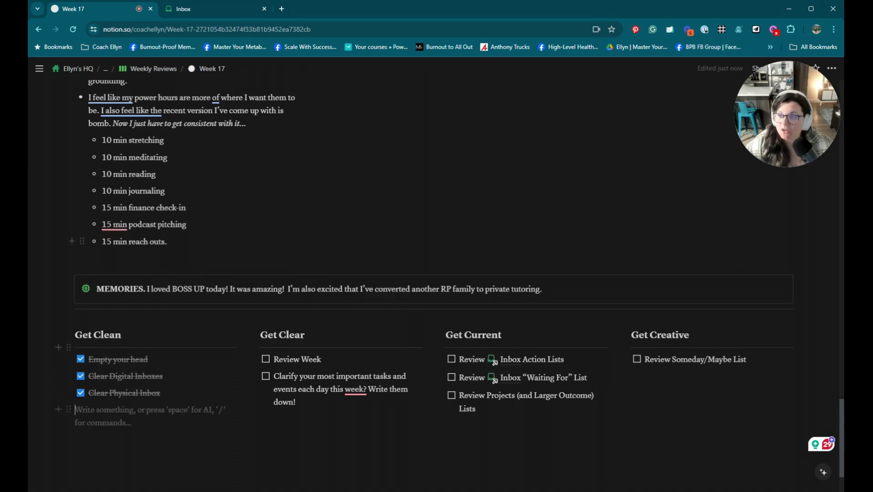
Open the quick capture page from Favorites in a new tab and close the Inbox tab.
mouse_move(39, 69)
right_click(69, 187)
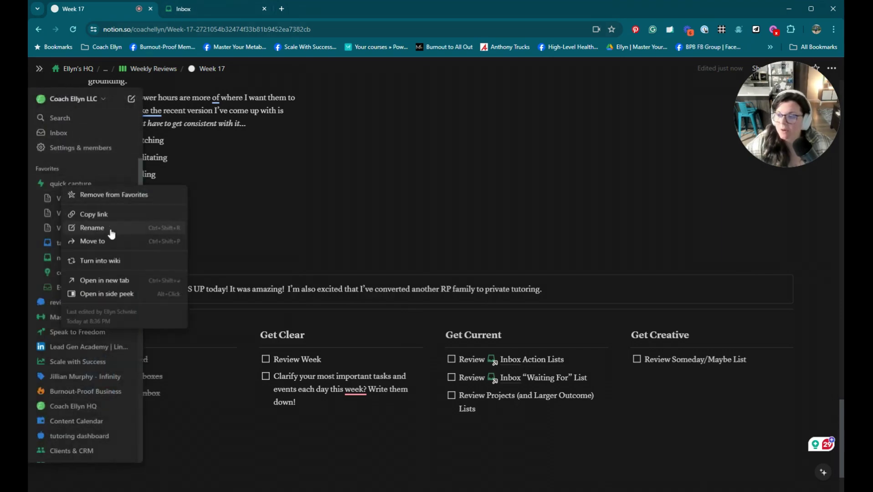
click(91, 281)
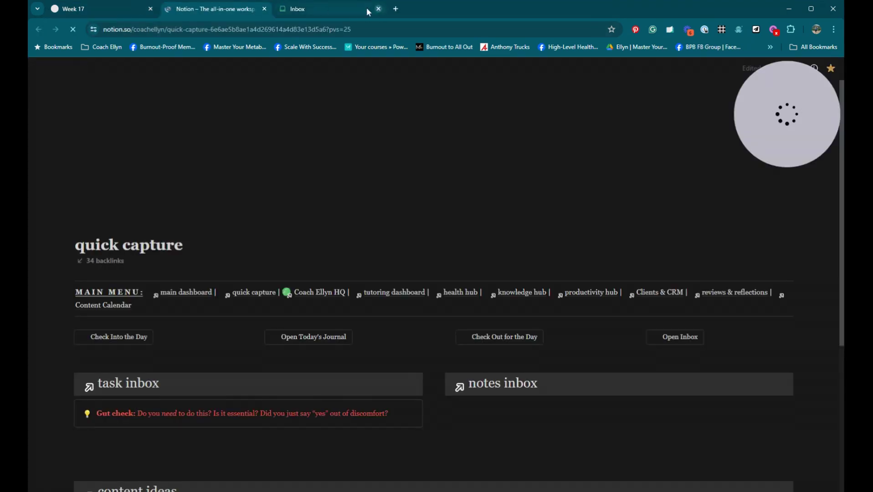
click(370, 9)
Open the task inbox and notes inbox pages from quick capture in separate new tabs.
scroll(283, 130, down, 2)
right_click(183, 301)
click(205, 305)
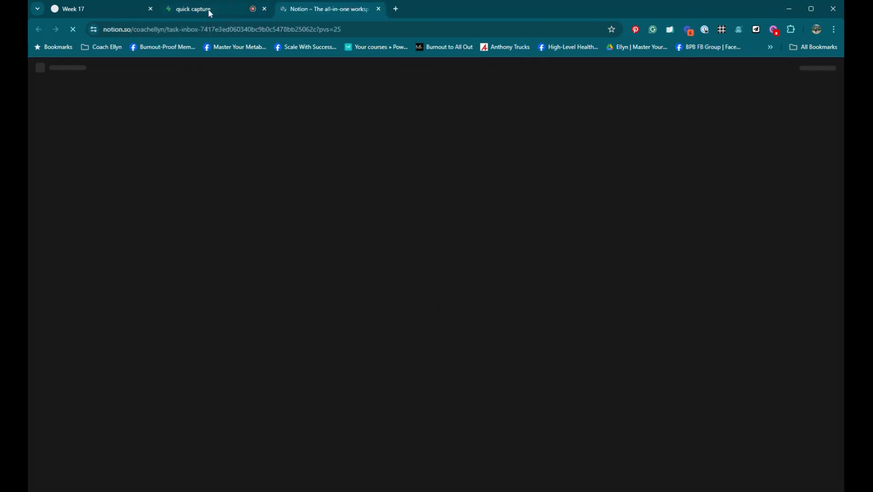
click(209, 10)
right_click(513, 300)
click(524, 306)
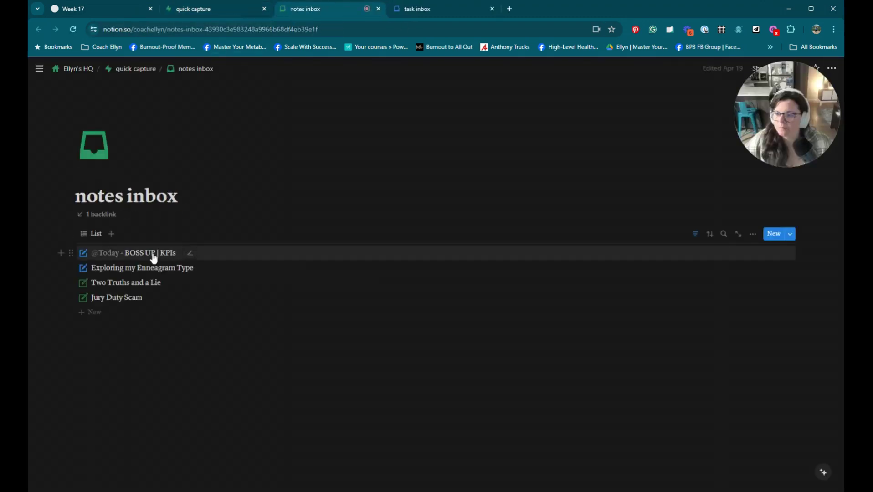
Link the "Exploring my Enneagram Type" note to the personal growth area and the "BOSS UP | KPIs" note to Coach Ellyn HQ.
click(183, 267)
click(568, 186)
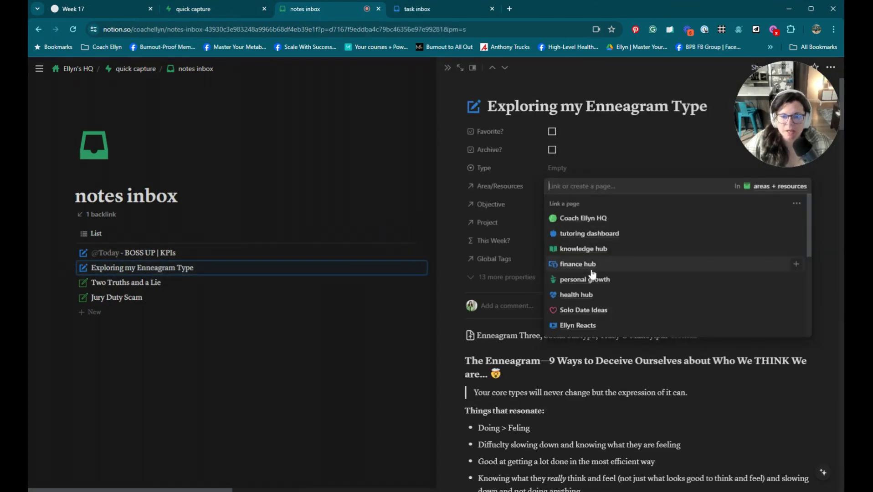
click(585, 280)
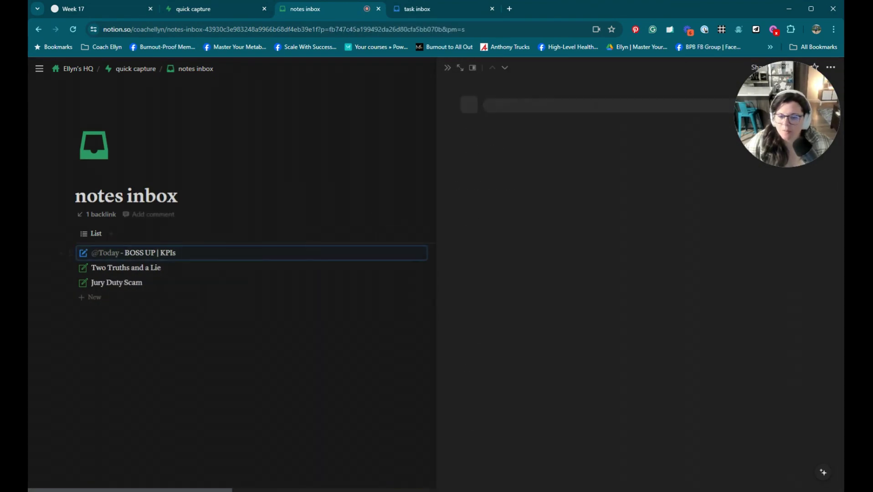
click(570, 187)
click(584, 219)
Add the task "Go thorugh and define what my KPI are!" to the task table in the BOSS UP note.
scroll(584, 274, down, 15)
drag(610, 375, 626, 376)
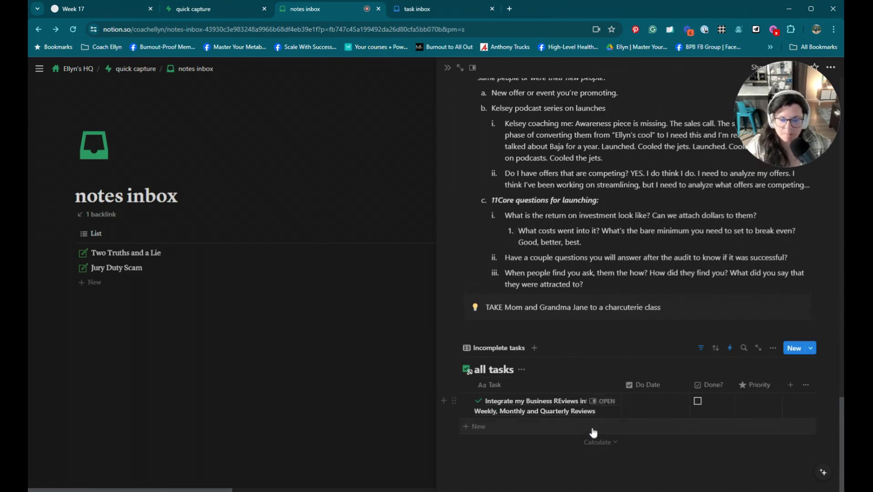
click(593, 429)
double_click(551, 108)
key(ctrl+a)
text(Go thorugh and define what my K)
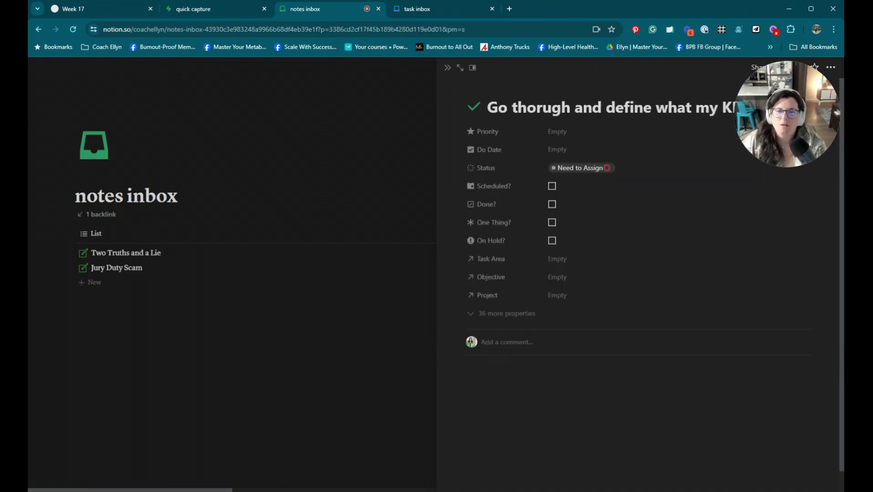
Add another task to the BOSS UP note about seeing if the coach offers 1-off coaching support, and close the notes inbox.
key(Escape)
click(519, 428)
text(See if)
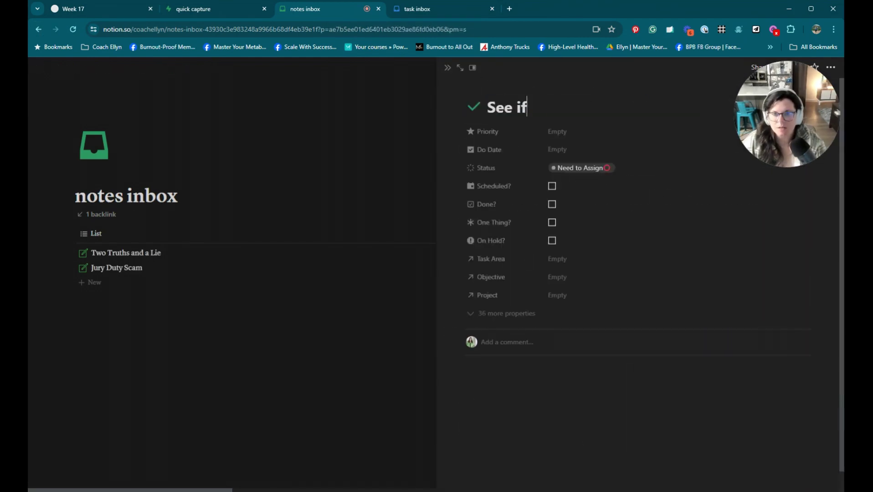
text( Kelsey offer 1-off coaching support)
key(ctrl+w)
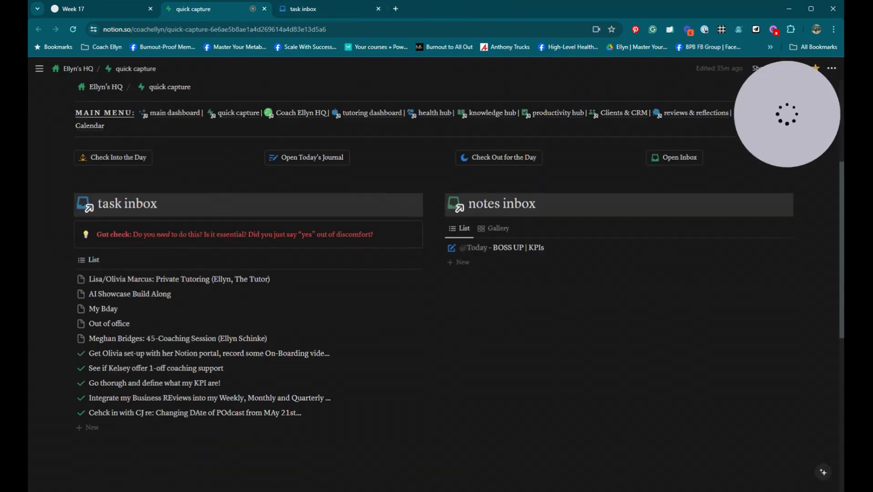
Assign a Task Area to the top three tasks of the task inbox together.
key(ctrl+Tab)
drag(137, 176, 132, 204)
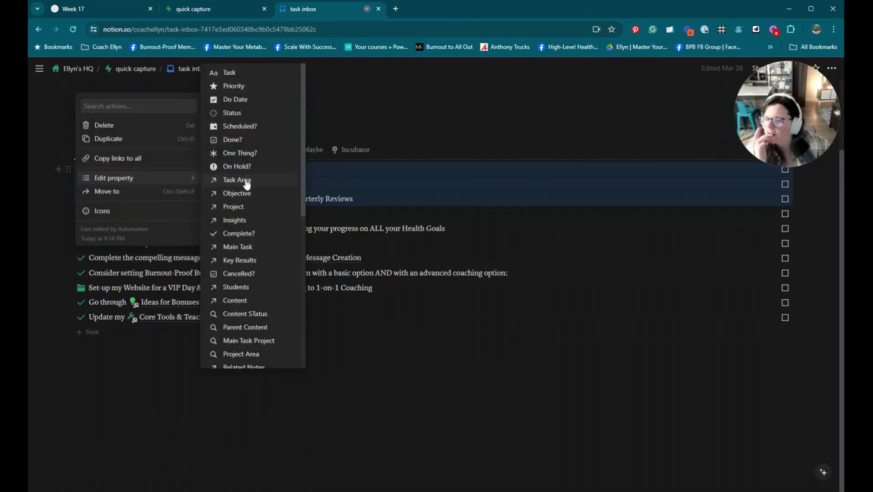
key(Escape)
Mark the task about making a Notion page for May and health goals as done.
click(552, 229)
click(551, 239)
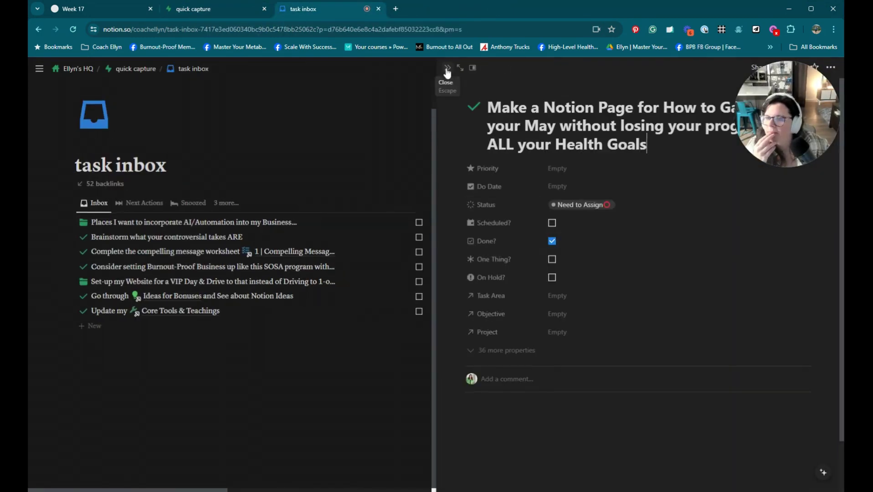
click(439, 68)
Mark the task "Consider setting Burnout-Proof Business up like this SOSA program" as done.
click(274, 273)
click(552, 242)
click(319, 387)
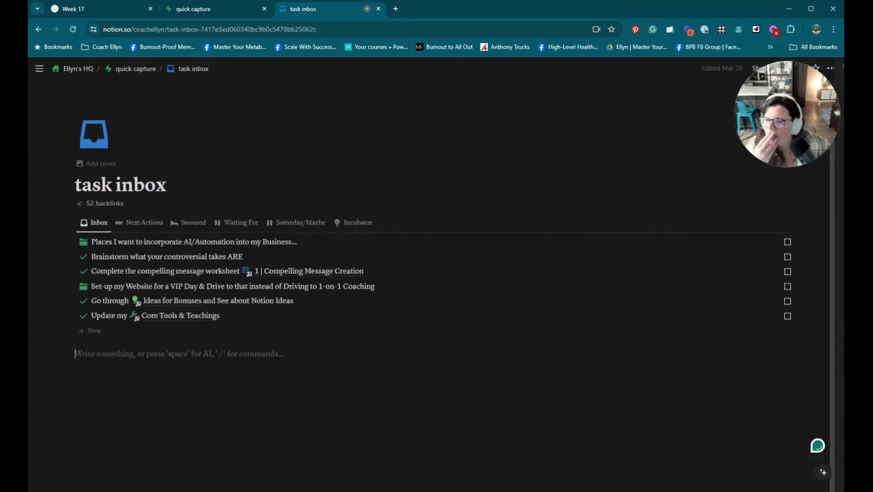
Go through the website VIP Day task, bulk-edit the Task Area of the remaining inbox tasks, and check the other task views.
click(274, 288)
click(447, 70)
drag(51, 247, 204, 314)
click(71, 253)
mouse_move(117, 263)
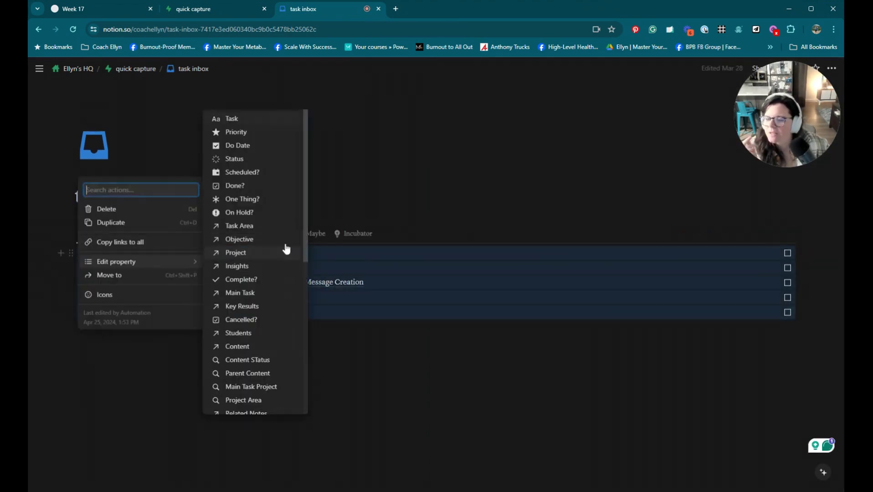
click(240, 226)
click(106, 288)
click(297, 181)
click(193, 233)
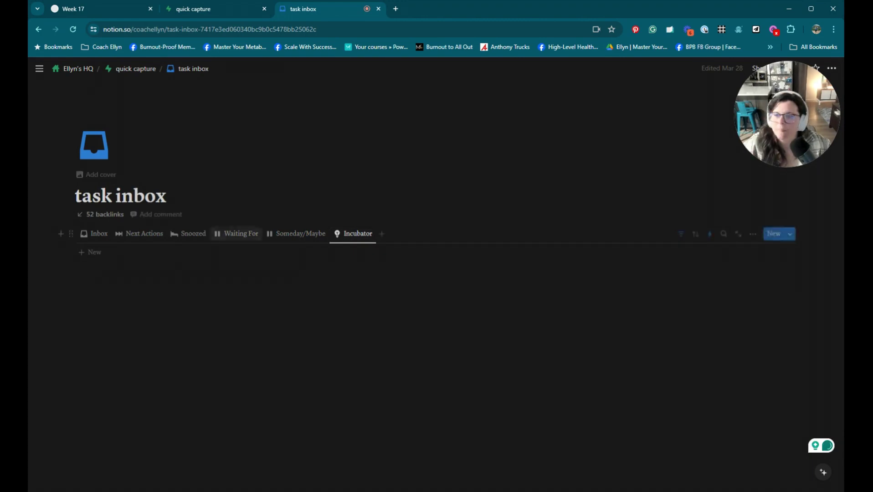
Close the task inbox, check off Review Week and all Get Current items in Week 17, and remove the "Clarify your most important tasks" item.
click(378, 9)
click(132, 10)
click(266, 360)
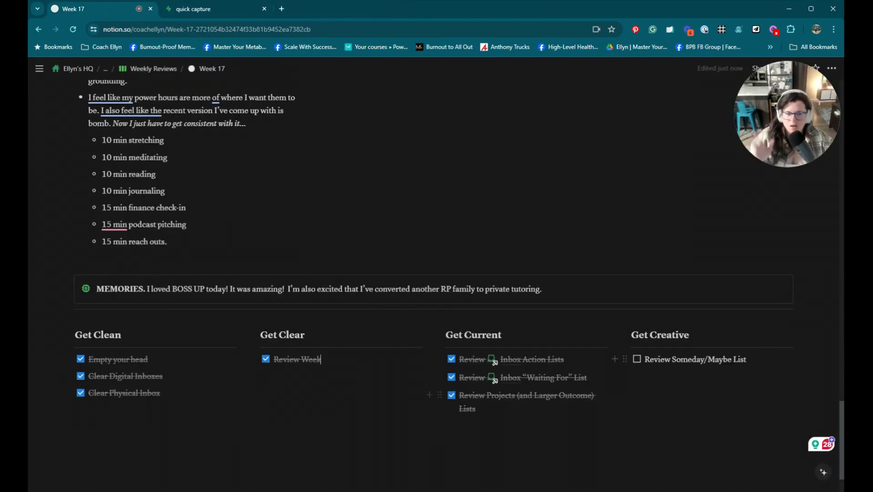
scroll(433, 274, up, 10)
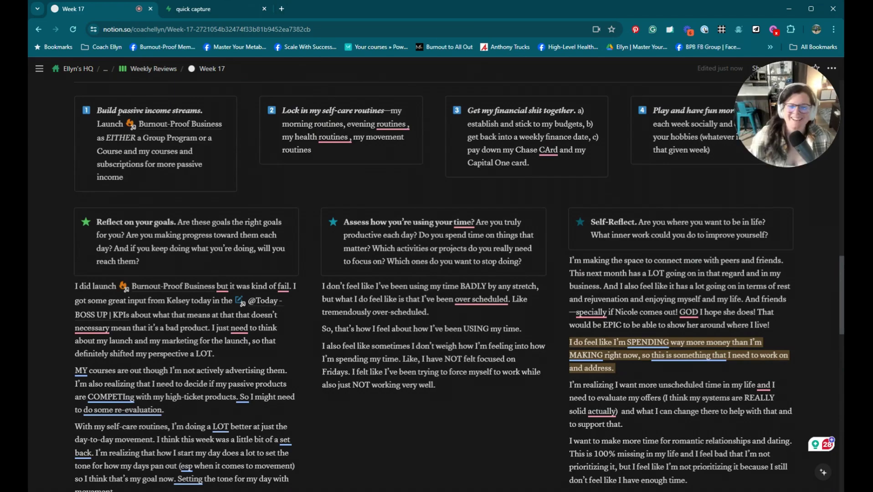
scroll(433, 274, up, 10)
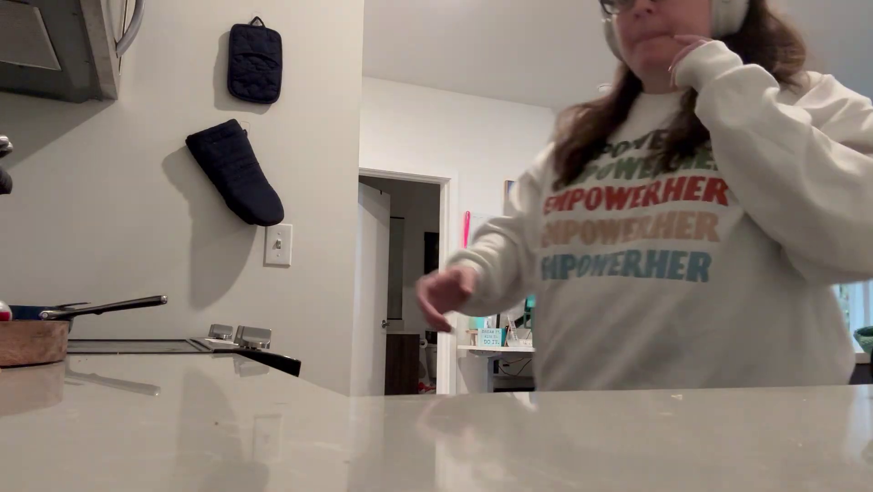